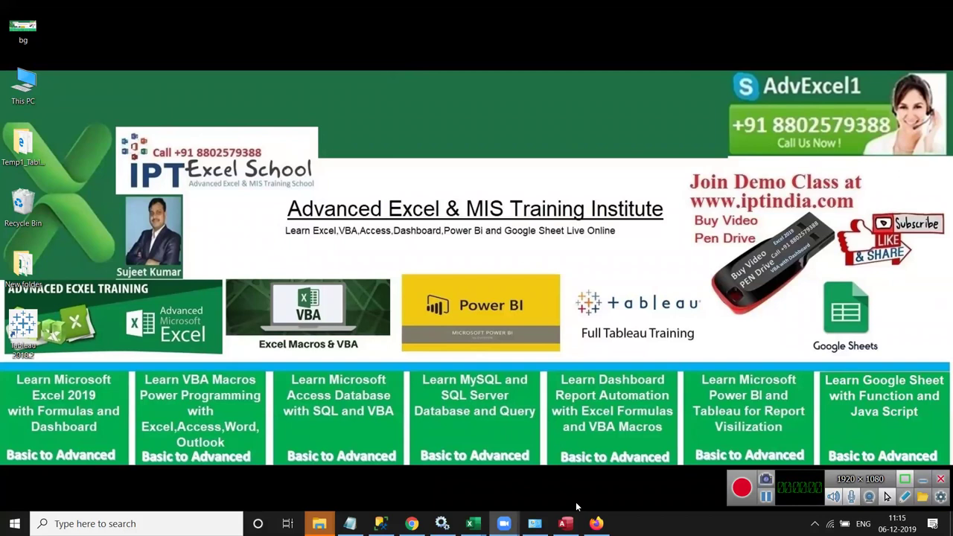
Minimize the Google Contacts and Gmail windows and bring up the Sumif_Project workbook
{"action": "left_click", "coordinate": [596, 524]}
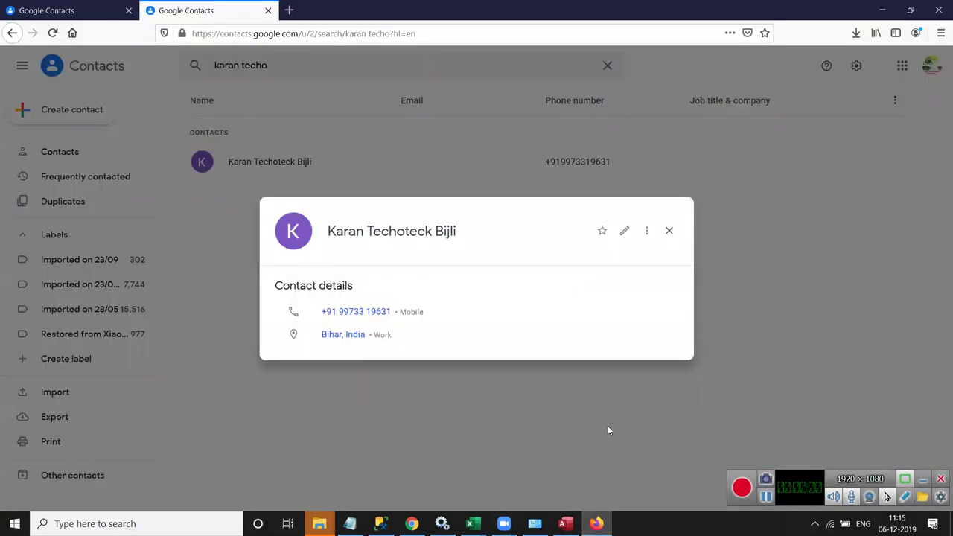
{"action": "left_click", "coordinate": [597, 524]}
{"action": "left_click", "coordinate": [412, 524]}
{"action": "left_click", "coordinate": [411, 523]}
{"action": "mouse_move", "coordinate": [470, 523]}
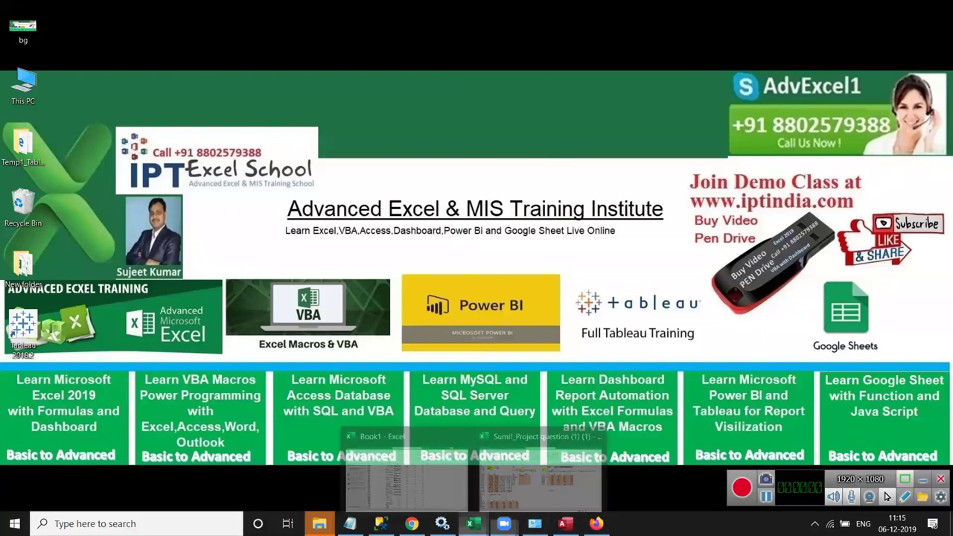
{"action": "left_click", "coordinate": [542, 480]}
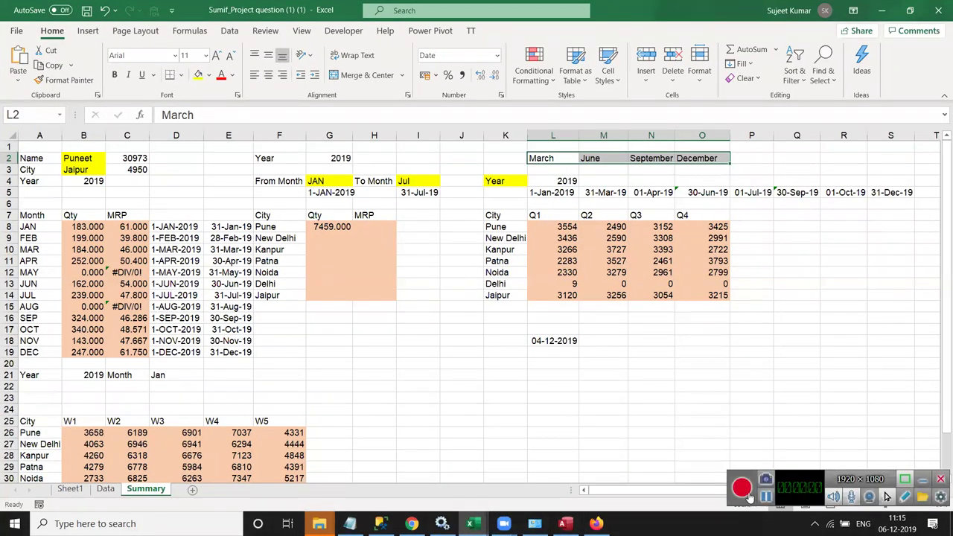
Clear the period dates in L5:S6 and the quarter month names in L2:O2
{"action": "left_click", "coordinate": [749, 495]}
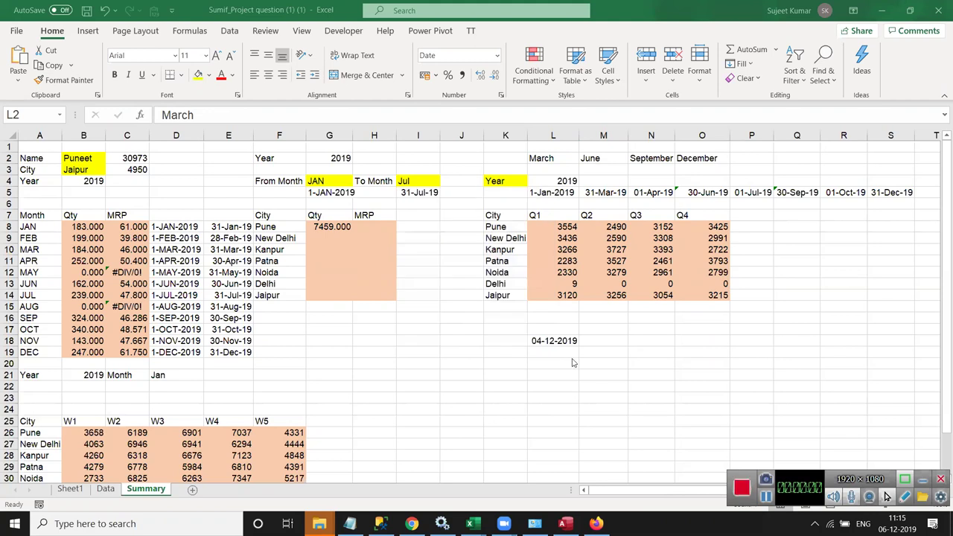
{"action": "key", "text": "ctrl+shift+Right"}
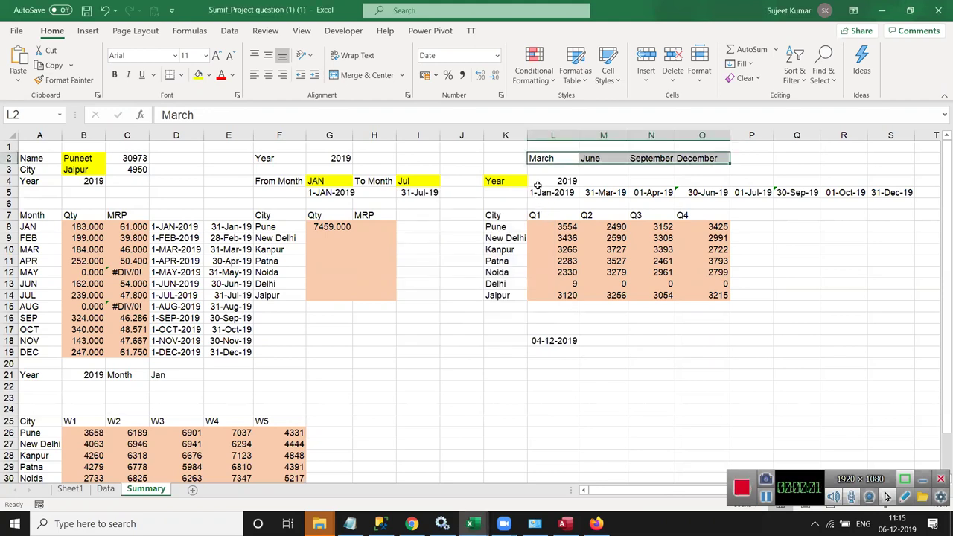
{"action": "left_click", "coordinate": [555, 181]}
{"action": "left_click", "coordinate": [543, 193]}
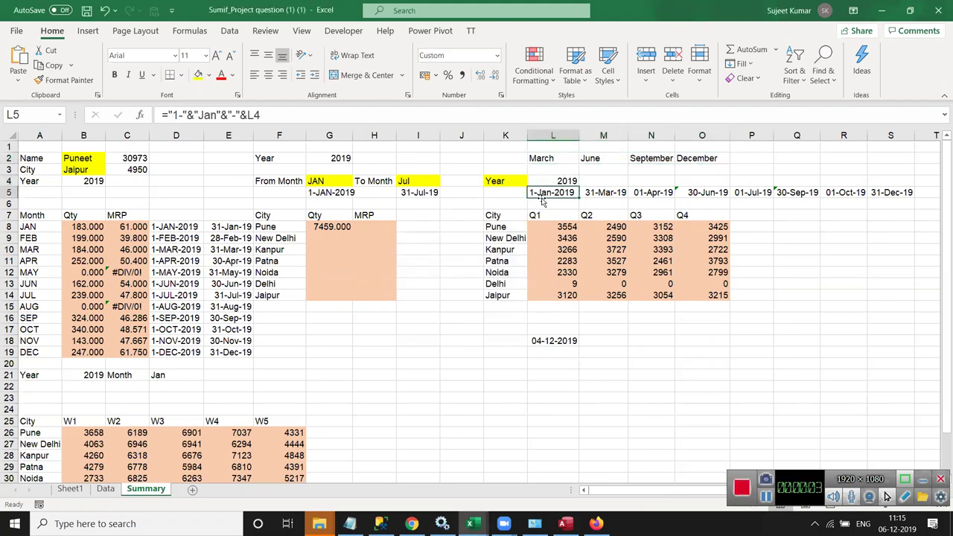
{"action": "left_click_drag", "start_coordinate": [560, 192], "coordinate": [886, 202]}
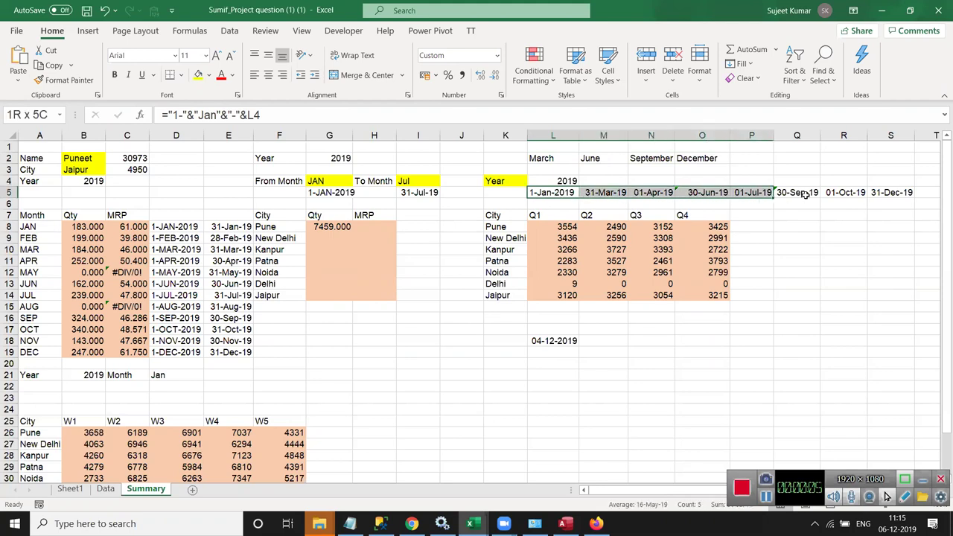
{"action": "key", "text": "Delete"}
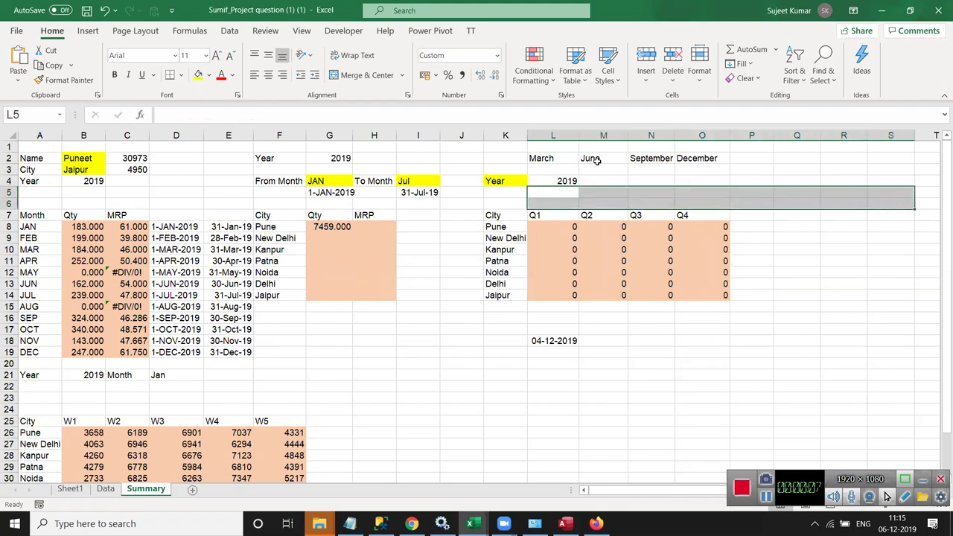
{"action": "left_click_drag", "start_coordinate": [542, 158], "coordinate": [703, 157]}
{"action": "key", "text": "Delete"}
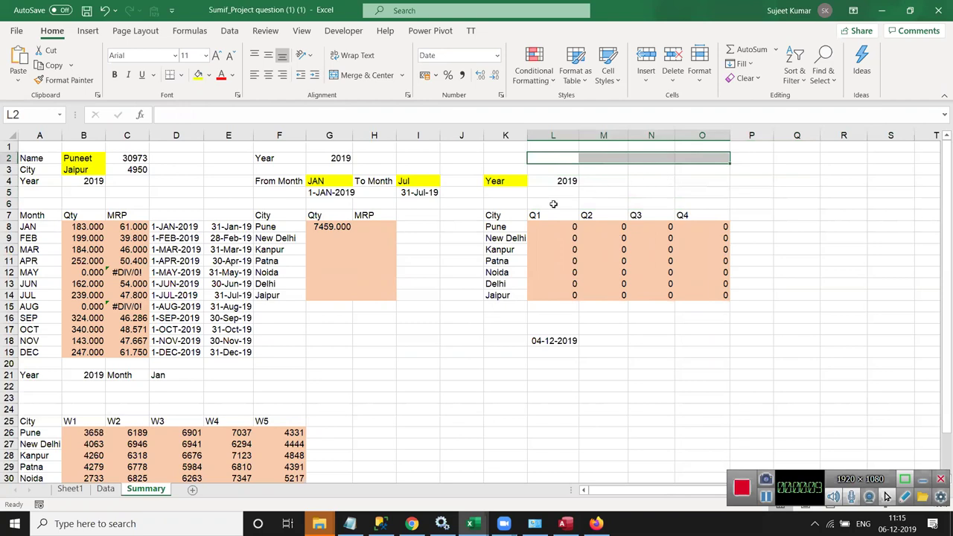
In L6, get the quarter number from the Q1 header with =RIGHT(L7,1)
{"action": "left_click", "coordinate": [550, 205]}
{"action": "type", "text": "=le"}
{"action": "key", "text": "BackSpace"}
{"action": "key", "text": "BackSpace"}
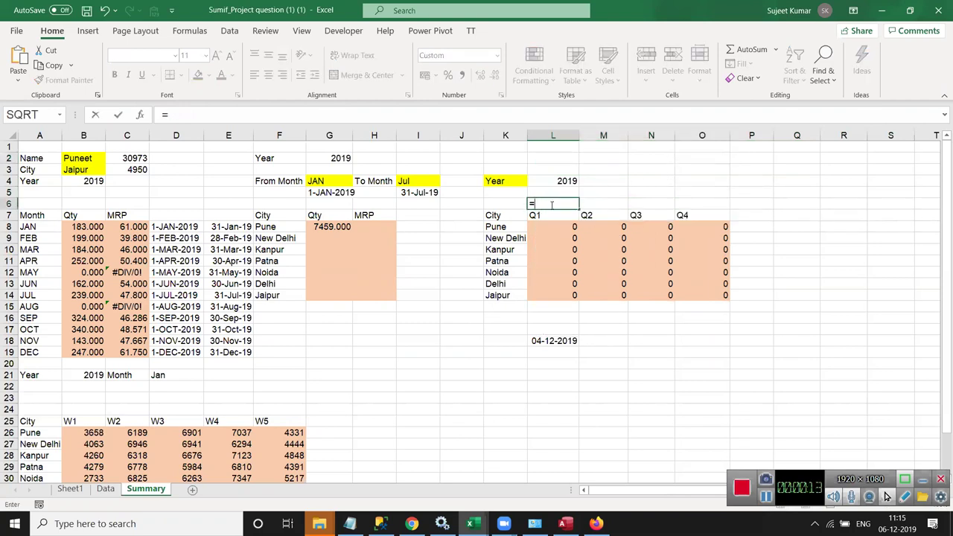
{"action": "type", "text": "ri"}
{"action": "key", "text": "Tab"}
{"action": "key", "text": "Down"}
{"action": "type", "text": ",1"}
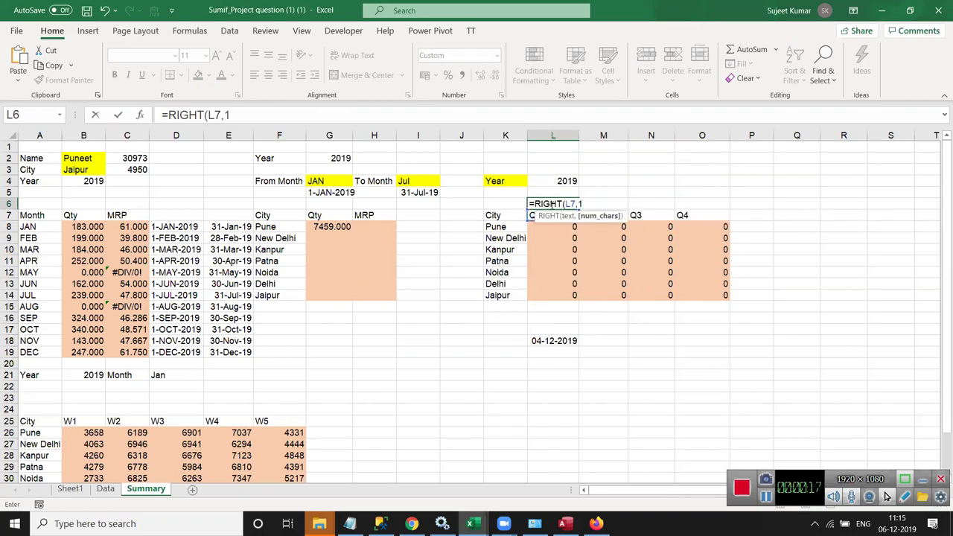
{"action": "type", "text": ")"}
{"action": "key", "text": "Return"}
Wrap it in CHOOSE so L6 maps quarters to JAN, APR, JUL or OCT
{"action": "left_click", "coordinate": [551, 204]}
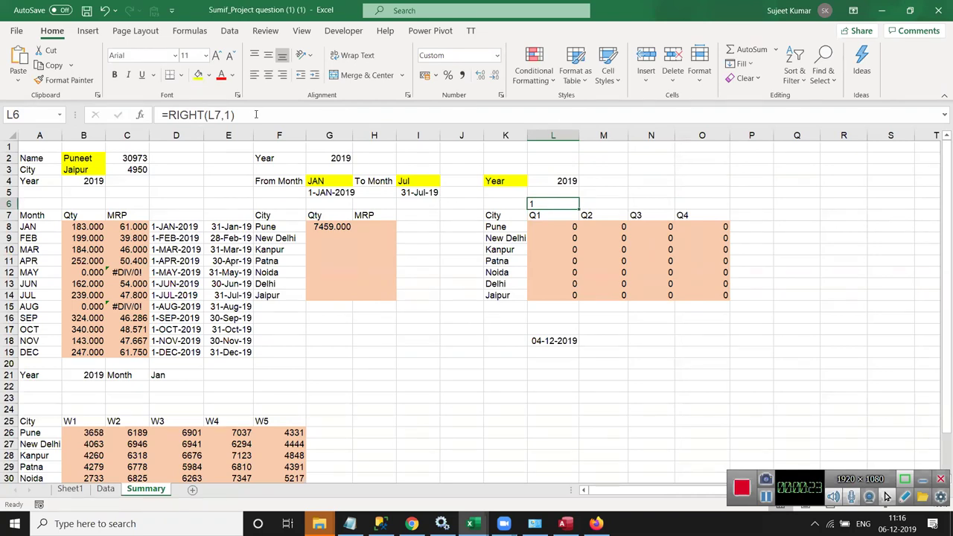
{"action": "left_click", "coordinate": [166, 114]}
{"action": "type", "text": "ch"}
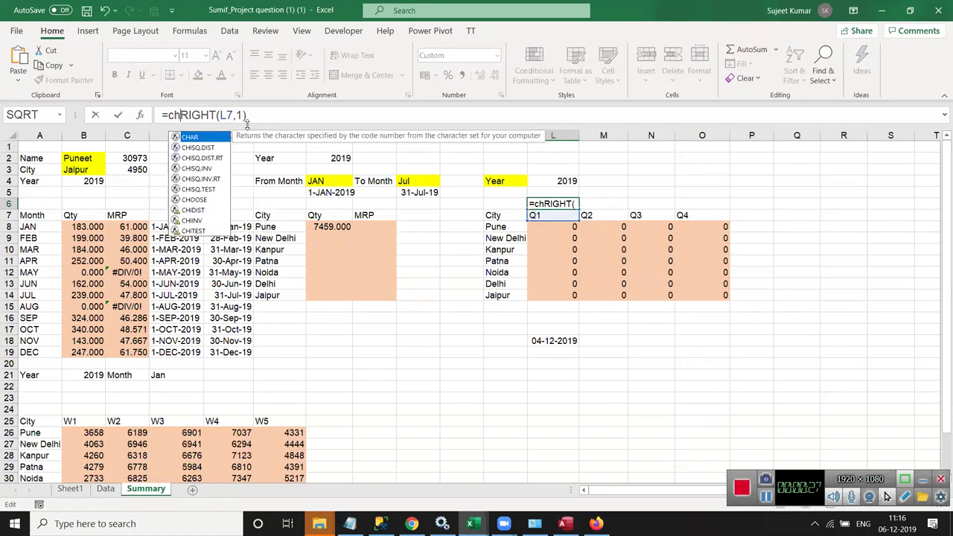
{"action": "type", "text": "oo"}
{"action": "key", "text": "Tab"}
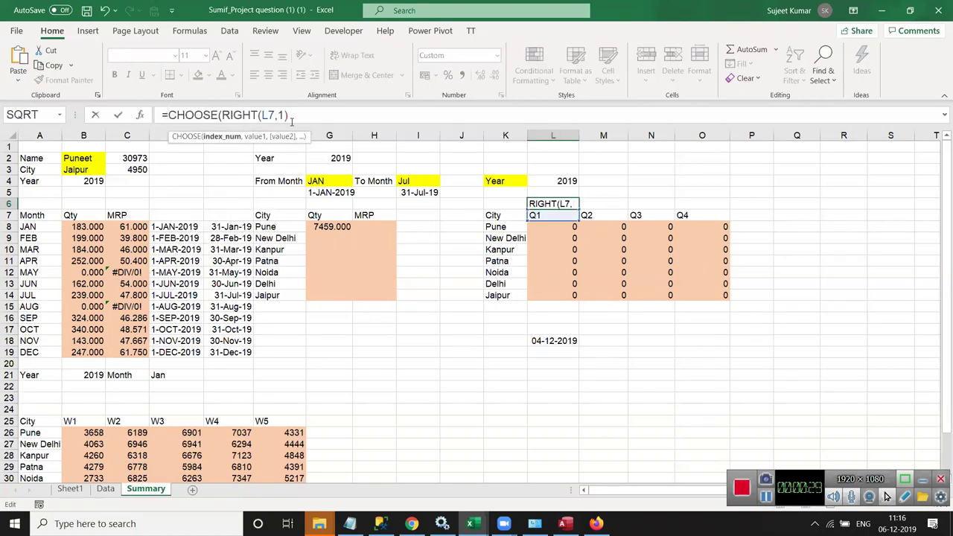
{"action": "type", "text": ",\"JAN\",\""}
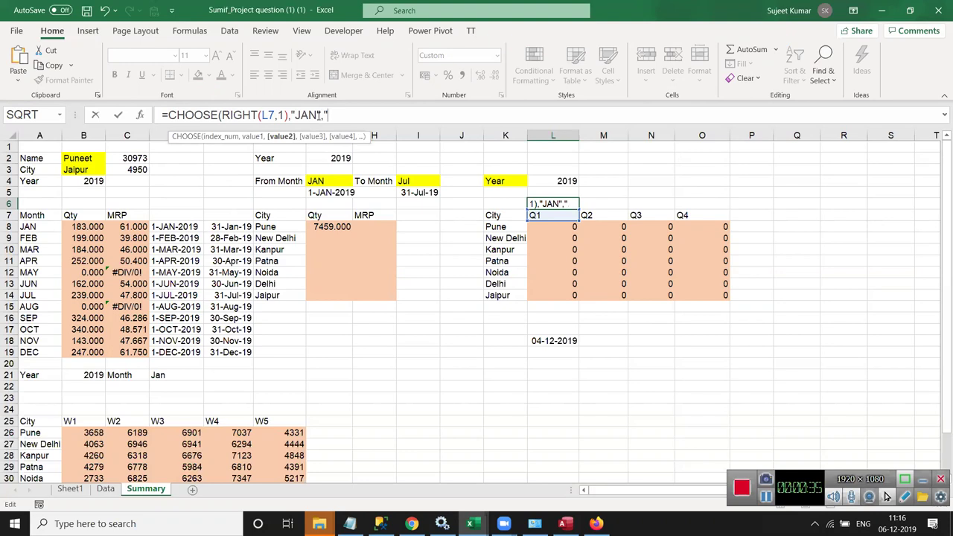
{"action": "type", "text": "APR\","}
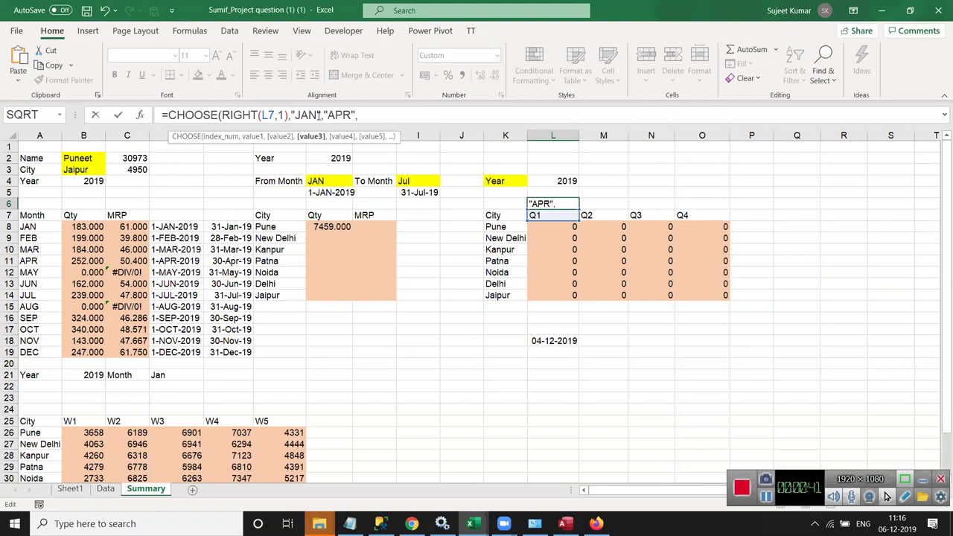
{"action": "type", "text": "\"JUL\",\"OCT\")"}
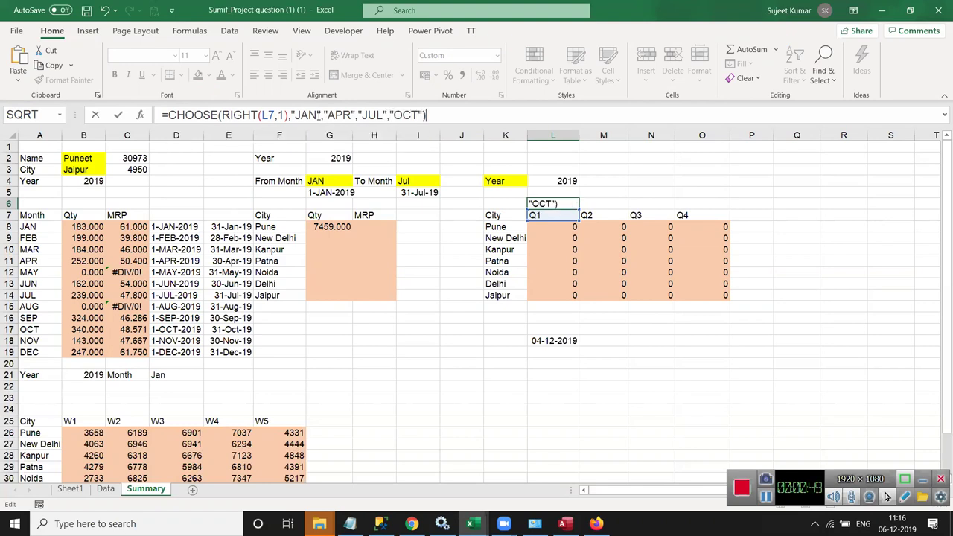
{"action": "key", "text": "Return"}
{"action": "key", "text": "Up"}
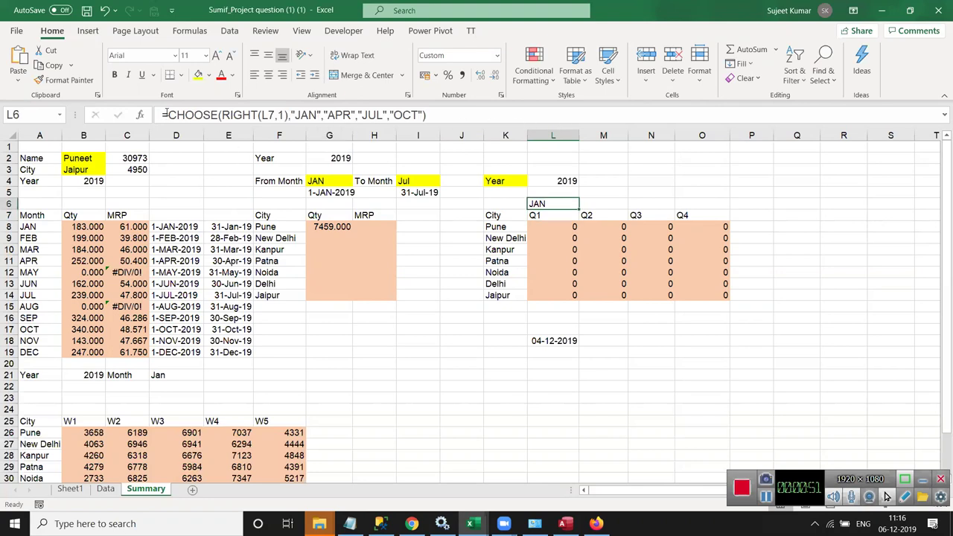
Prefix "1-" and append "-" plus the year in L4, so L6 shows 1-JAN-2019
{"action": "left_click", "coordinate": [168, 115]}
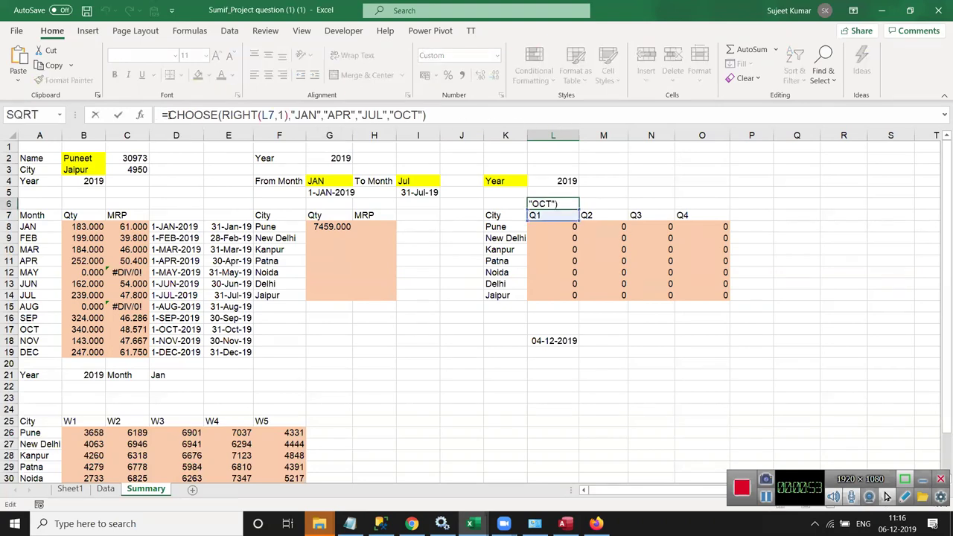
{"action": "type", "text": "\""}
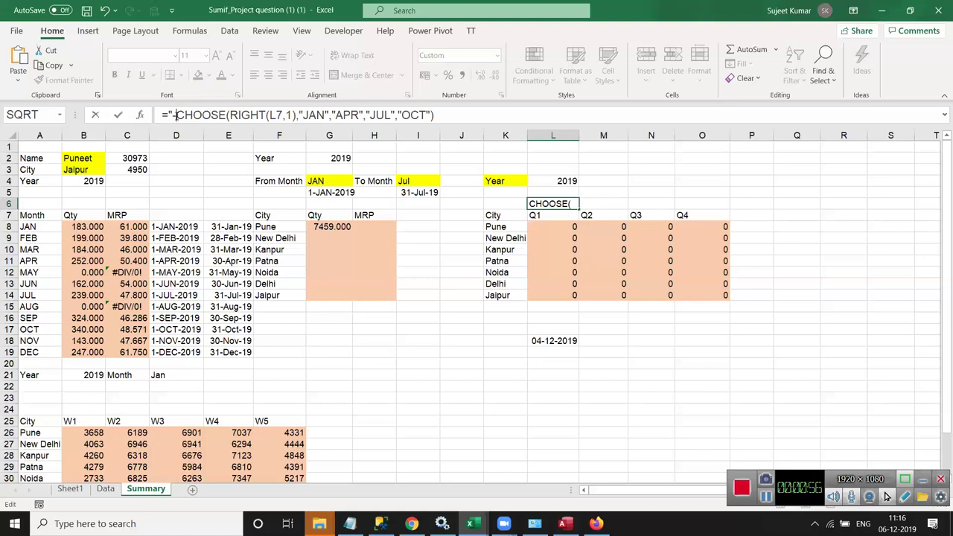
{"action": "type", "text": "1"}
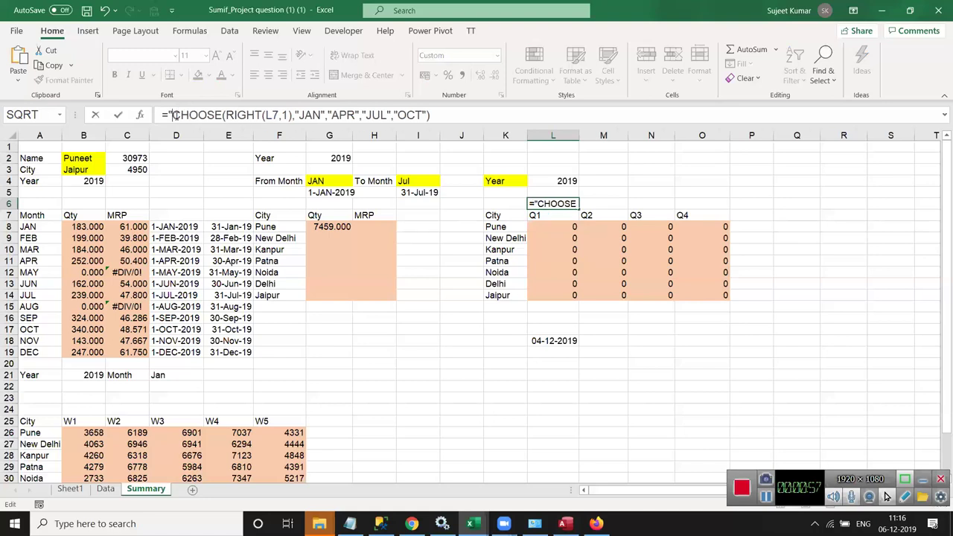
{"action": "type", "text": "-\""}
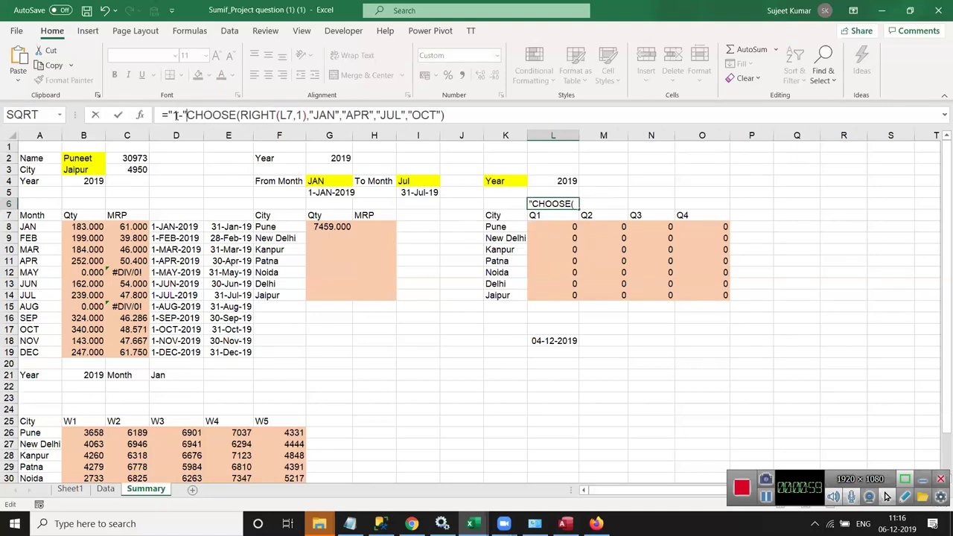
{"action": "type", "text": "&"}
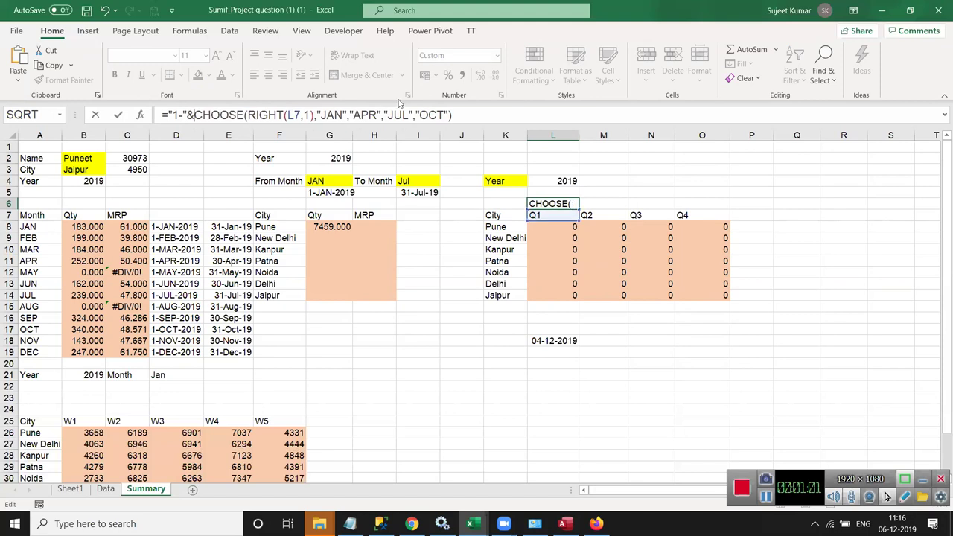
{"action": "left_click", "coordinate": [453, 116]}
{"action": "type", "text": "&\"-"}
{"action": "key", "text": "Return"}
{"action": "key", "text": "Escape"}
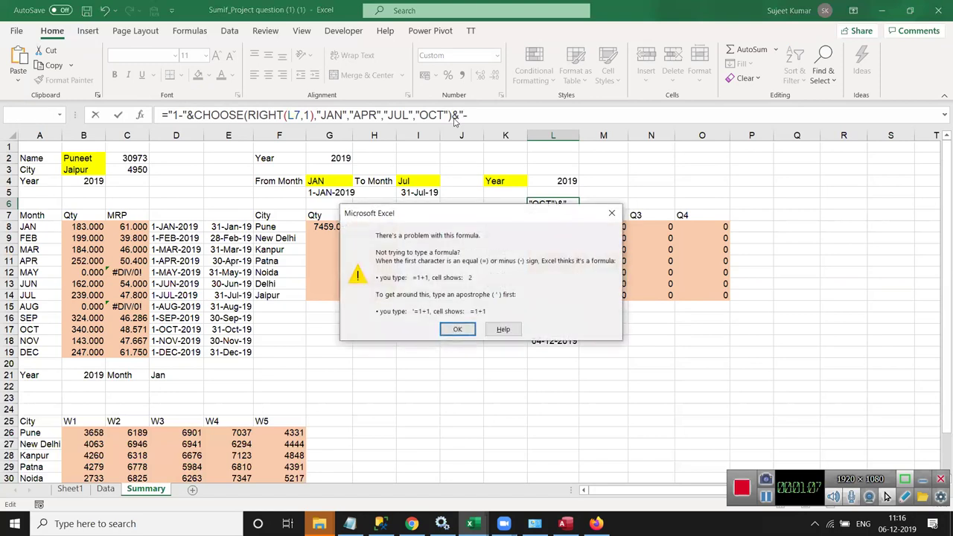
{"action": "key", "text": "Return"}
{"action": "type", "text": "\"&"}
{"action": "left_click", "coordinate": [553, 179]}
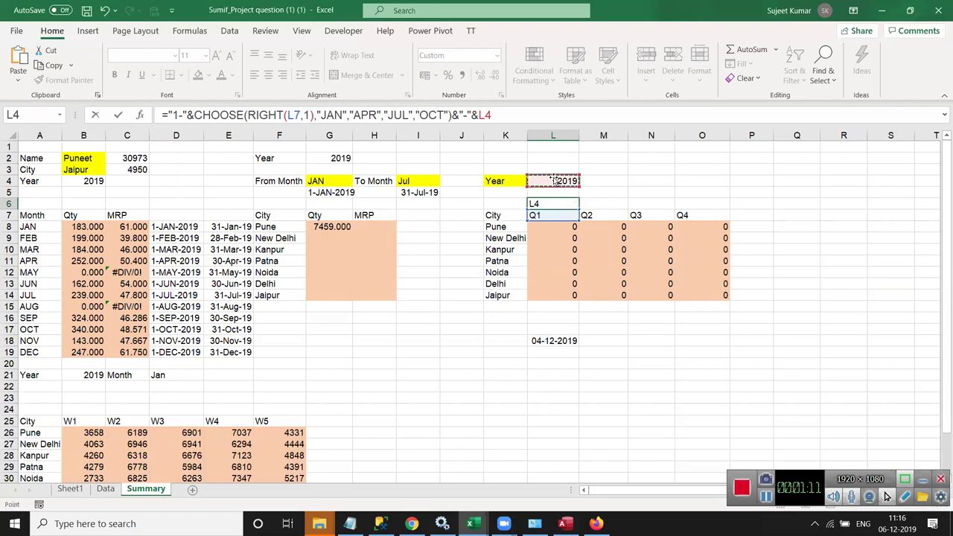
{"action": "key", "text": "Return"}
{"action": "key", "text": "Up"}
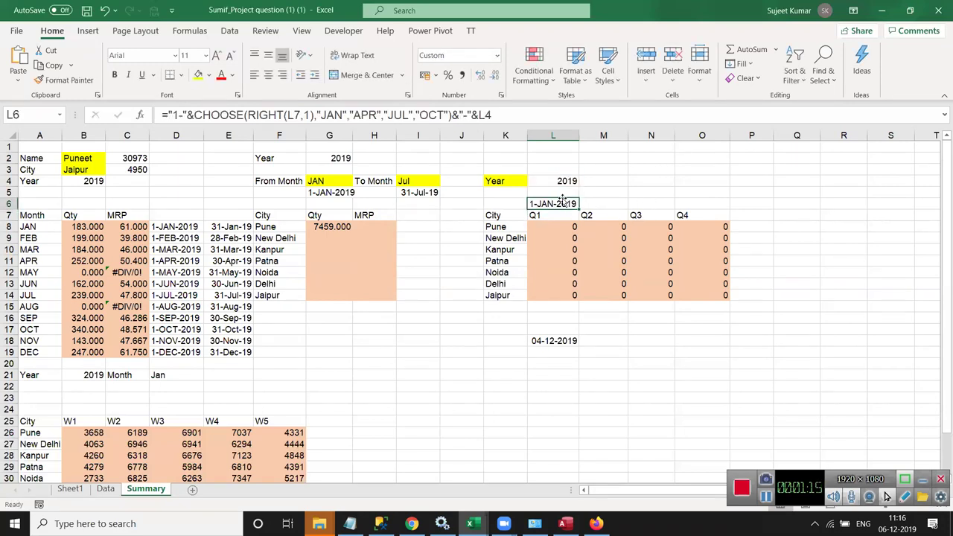
In L5, enter an EOMONTH formula on the start date in L6, trying offsets 0 to 3
{"action": "left_click", "coordinate": [562, 194]}
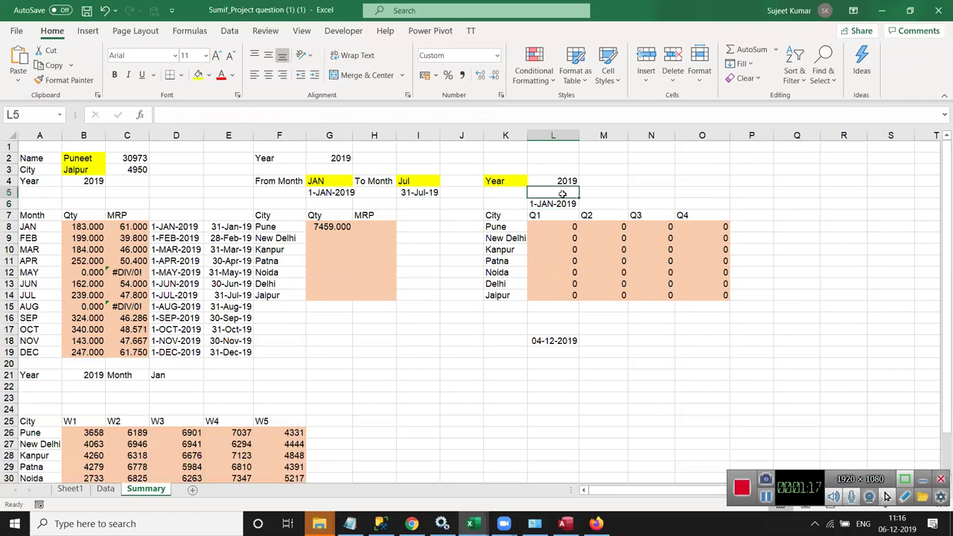
{"action": "type", "text": "="}
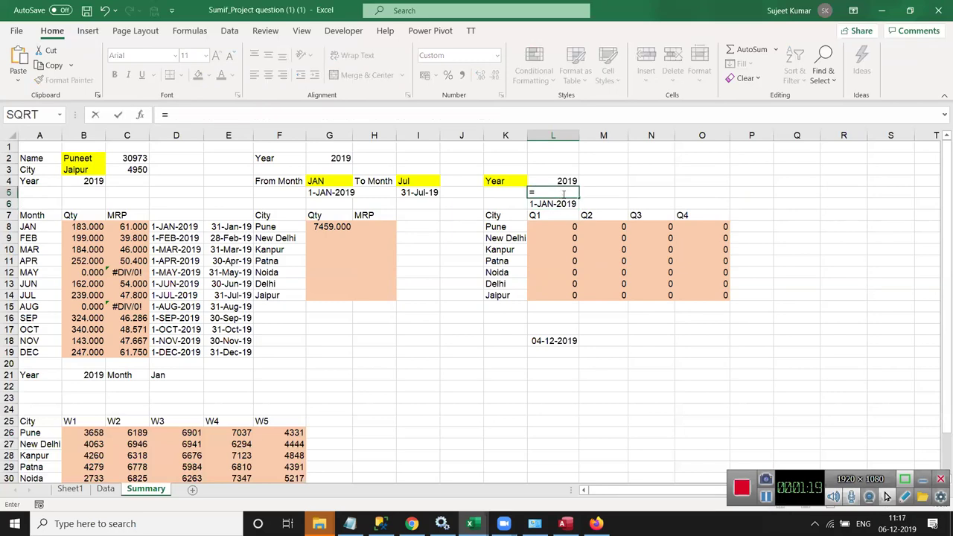
{"action": "type", "text": "eo"}
{"action": "key", "text": "Tab"}
{"action": "key", "text": "Down"}
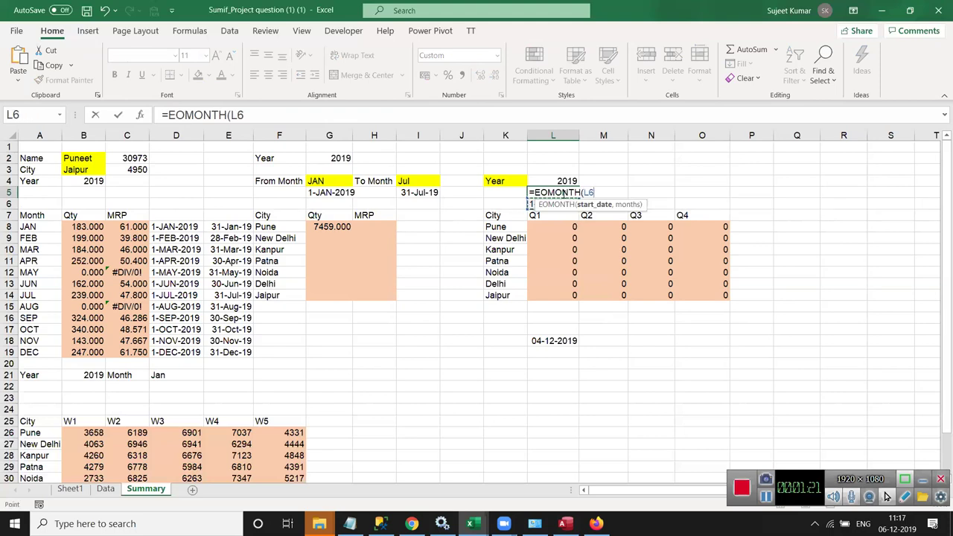
{"action": "type", "text": ",0"}
{"action": "key", "text": "BackSpace"}
{"action": "type", "text": "1"}
{"action": "key", "text": "BackSpace"}
{"action": "type", "text": "2"}
{"action": "key", "text": "BackSpace"}
{"action": "type", "text": "3)"}
{"action": "key", "text": "Return"}
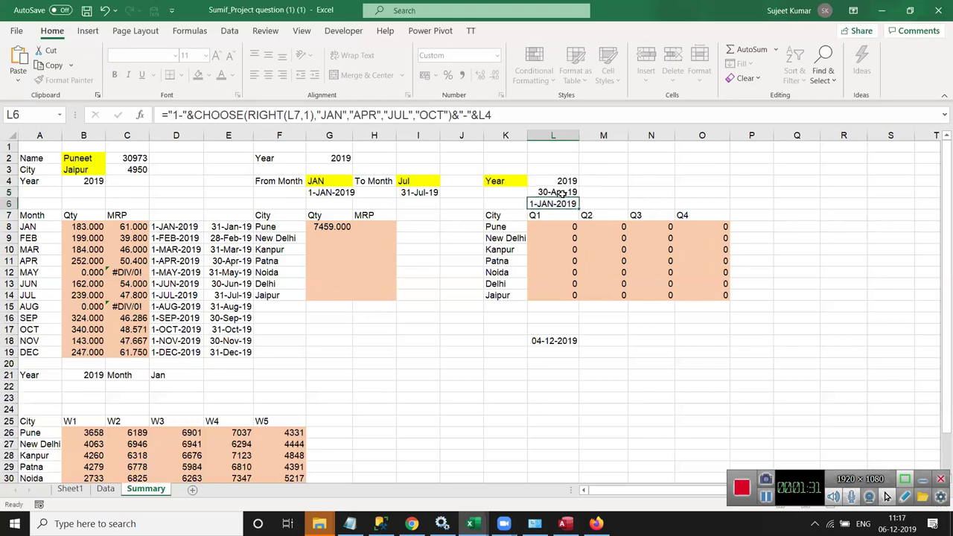
Change the month offset to 2 so L5 shows 31-Mar-19, and compare it with L6
{"action": "left_click", "coordinate": [562, 193]}
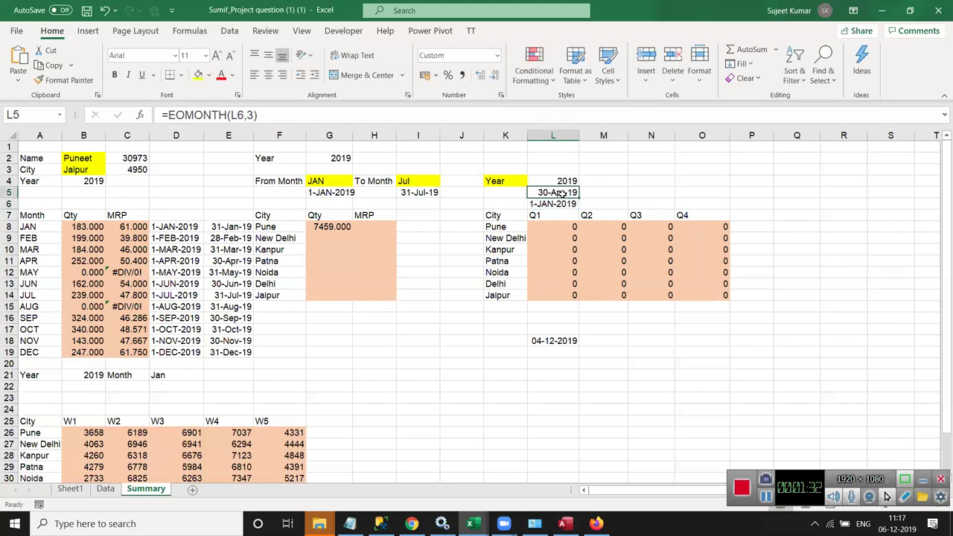
{"action": "left_click", "coordinate": [253, 114]}
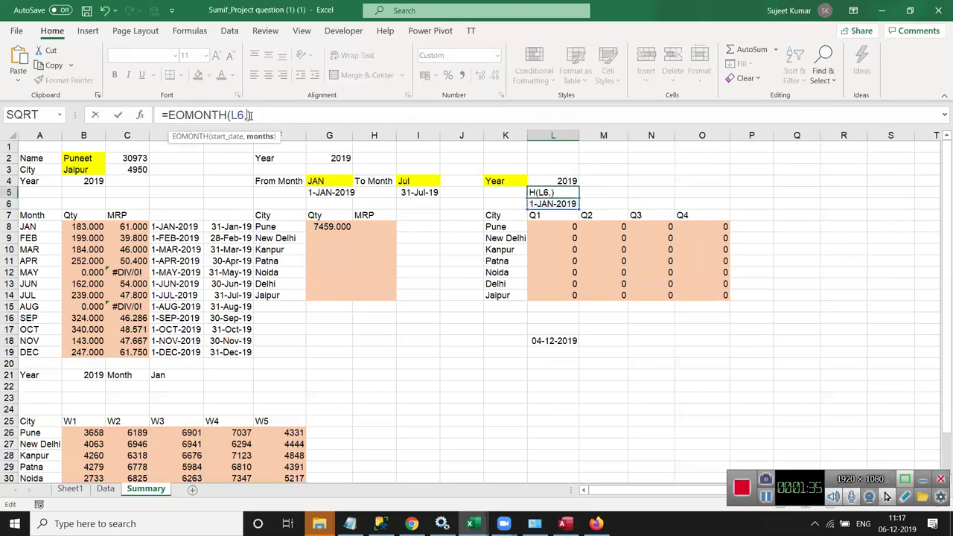
{"action": "key", "text": "BackSpace"}
{"action": "type", "text": "2"}
{"action": "key", "text": "Return"}
{"action": "key", "text": "Up"}
{"action": "key", "text": "Down"}
{"action": "key", "text": "Up"}
{"action": "key", "text": "Down"}
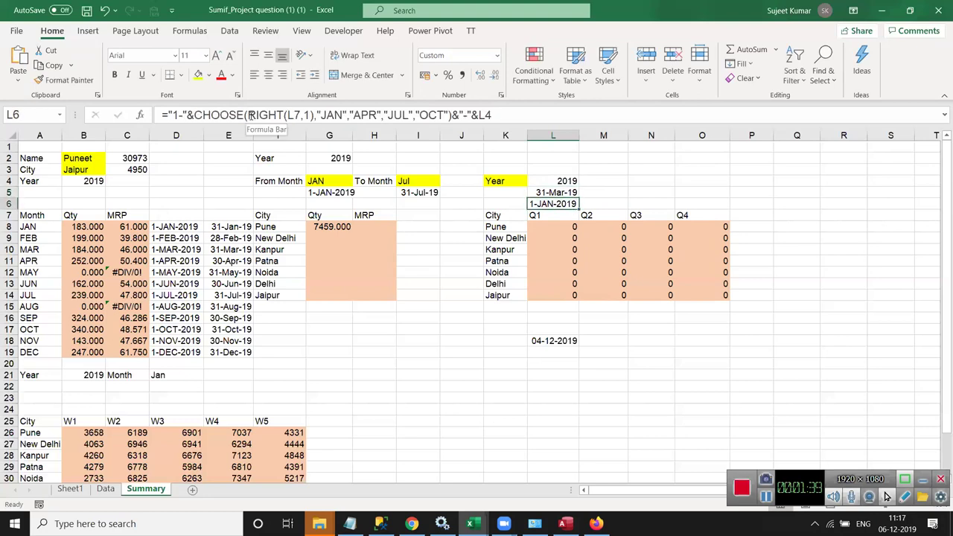
{"action": "key", "text": "Up"}
{"action": "key", "text": "Down"}
{"action": "key", "text": "Up"}
{"action": "key", "text": "Down"}
Make the year reference in L6's start-date formula absolute as $L$4
{"action": "left_click", "coordinate": [596, 214]}
{"action": "mouse_move", "coordinate": [599, 194]}
{"action": "left_mouse_down"}
{"action": "mouse_move", "coordinate": [600, 182]}
{"action": "mouse_move", "coordinate": [685, 192]}
{"action": "left_mouse_up"}
{"action": "left_click", "coordinate": [640, 215]}
{"action": "left_click", "coordinate": [682, 207]}
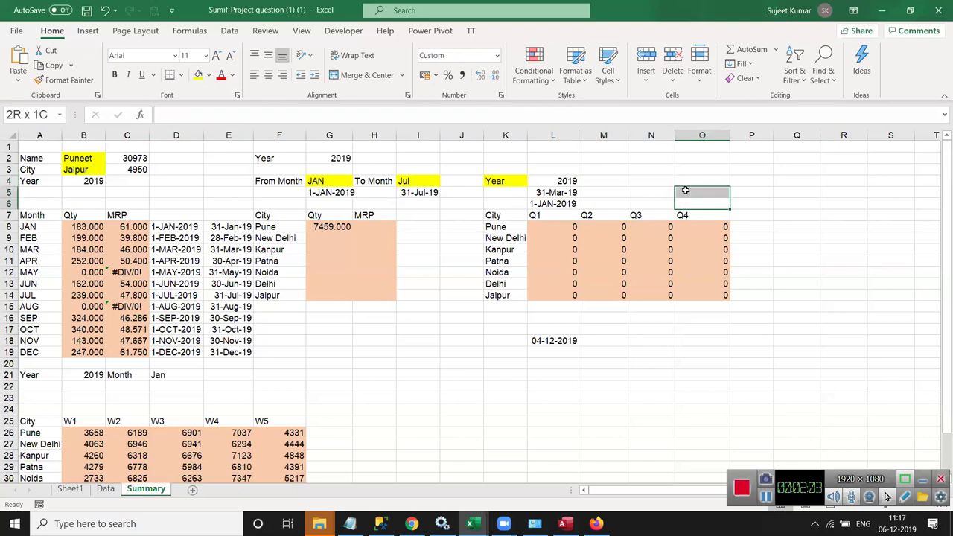
{"action": "left_click", "coordinate": [548, 203]}
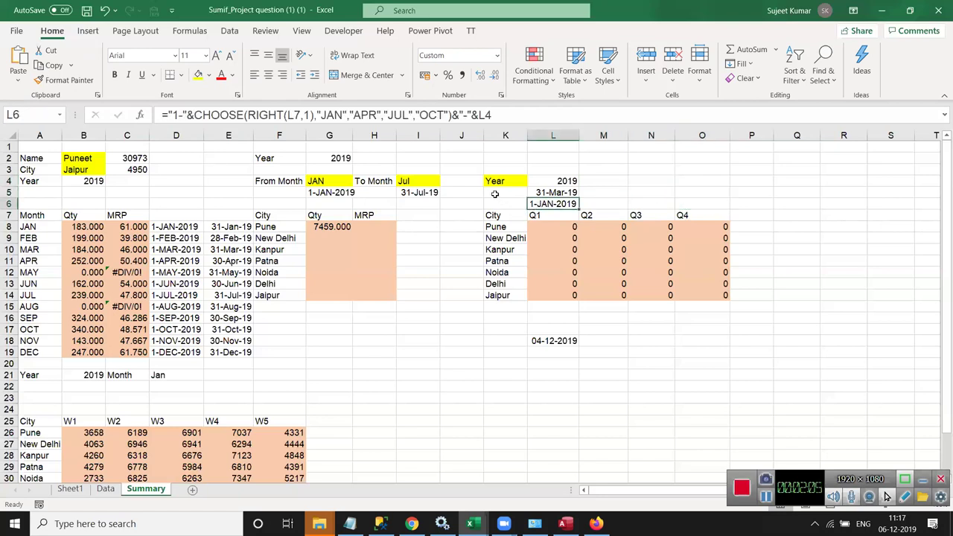
{"action": "left_click", "coordinate": [294, 118]}
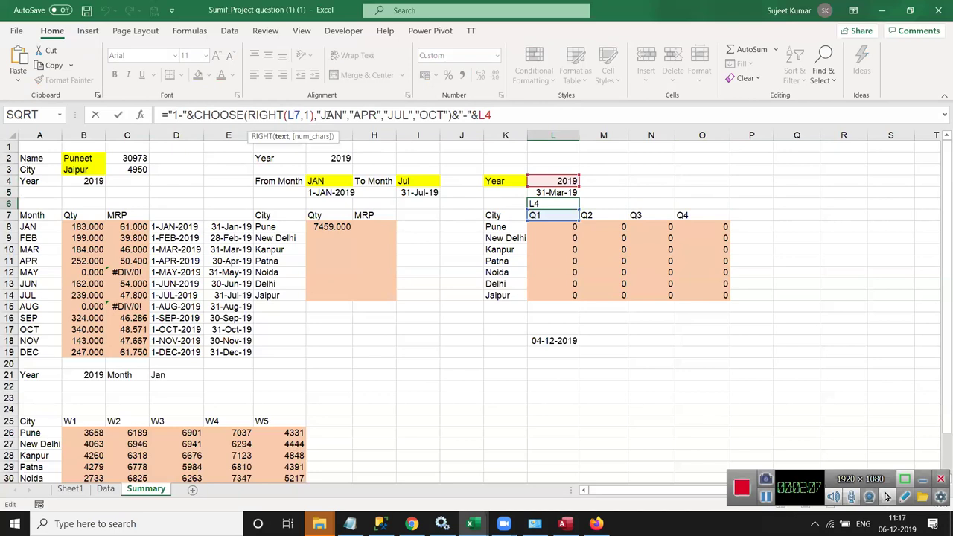
{"action": "left_click", "coordinate": [485, 115]}
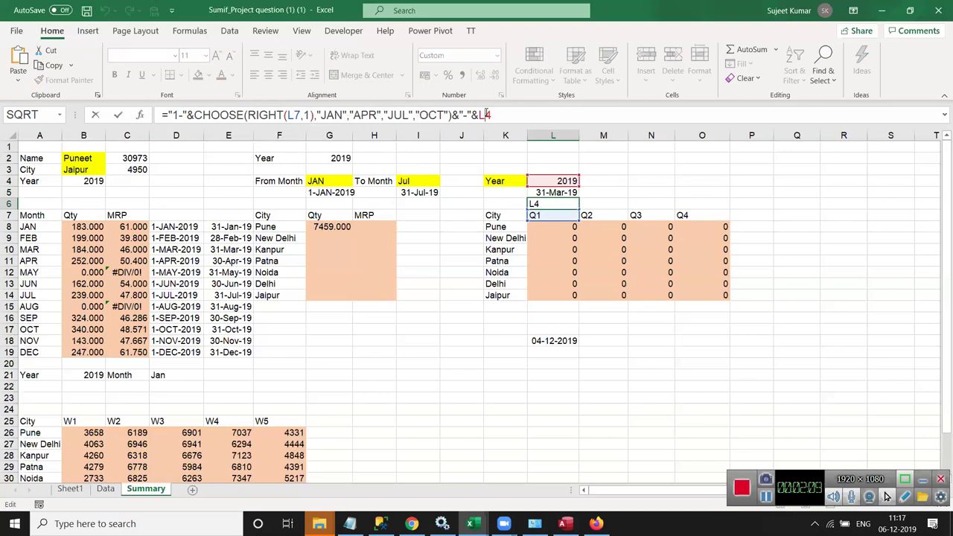
{"action": "key", "text": "F4"}
{"action": "key", "text": "Return"}
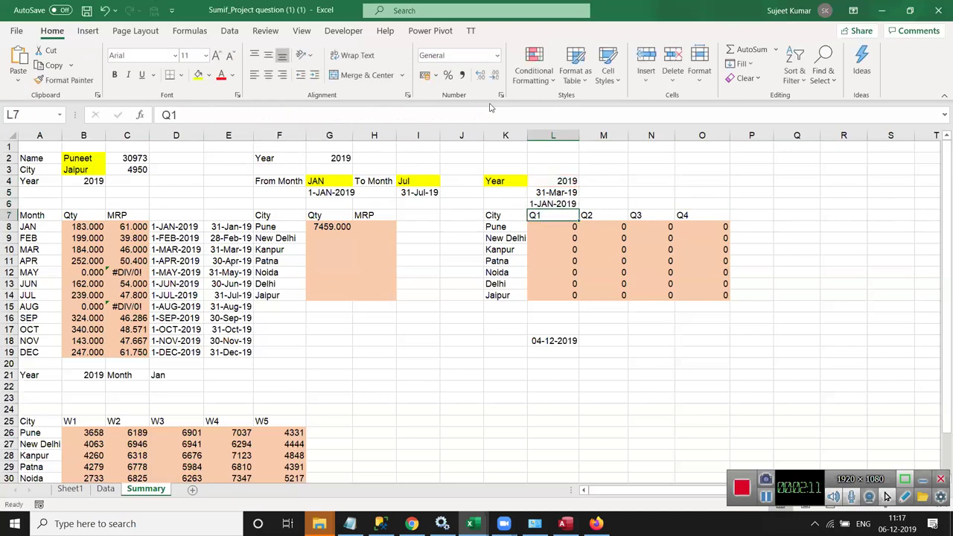
Fill the start dates across L6:O6 and the end dates across L5:O5
{"action": "key", "text": "Up"}
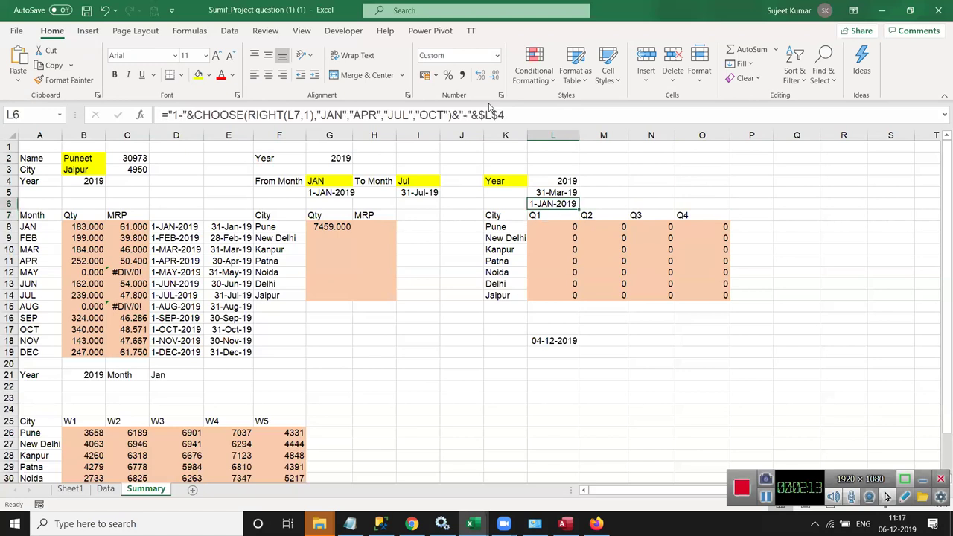
{"action": "key", "text": "shift+Right"}
{"action": "key", "text": "shift+Right"}
{"action": "key", "text": "shift+Right"}
{"action": "key", "text": "ctrl+r"}
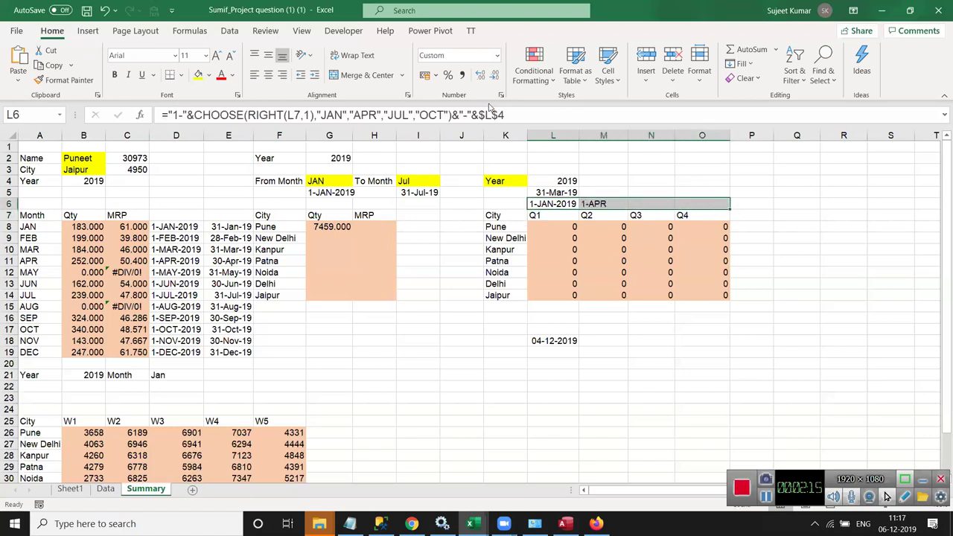
{"action": "key", "text": "Up"}
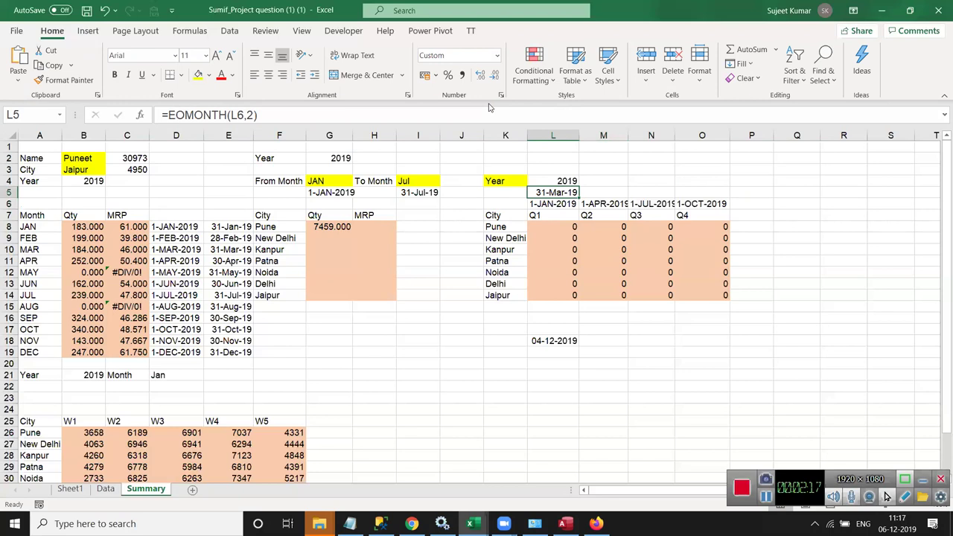
{"action": "key", "text": "shift+Right"}
{"action": "key", "text": "shift+Right"}
{"action": "key", "text": "shift+Right"}
{"action": "key", "text": "ctrl+r"}
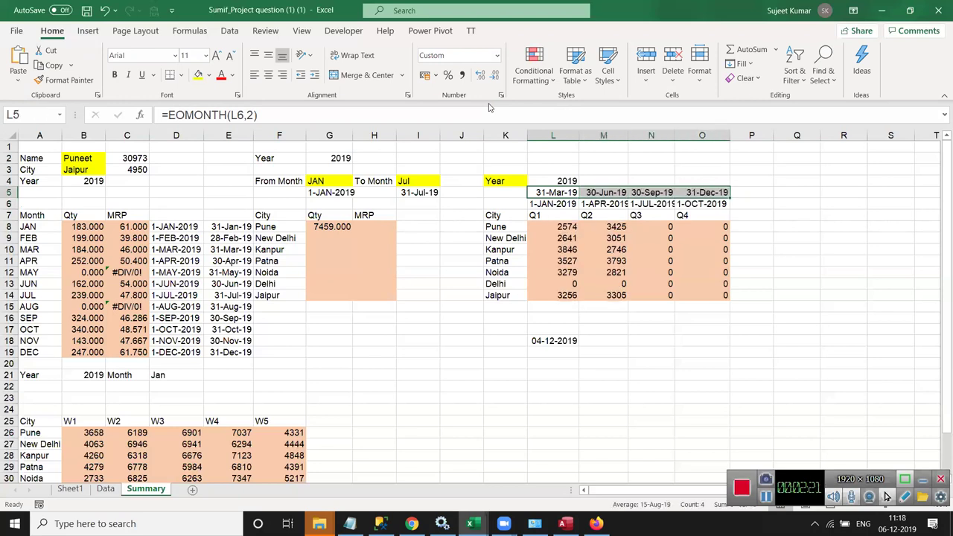
{"action": "key", "text": "Down"}
{"action": "key", "text": "Down"}
{"action": "key", "text": "Down"}
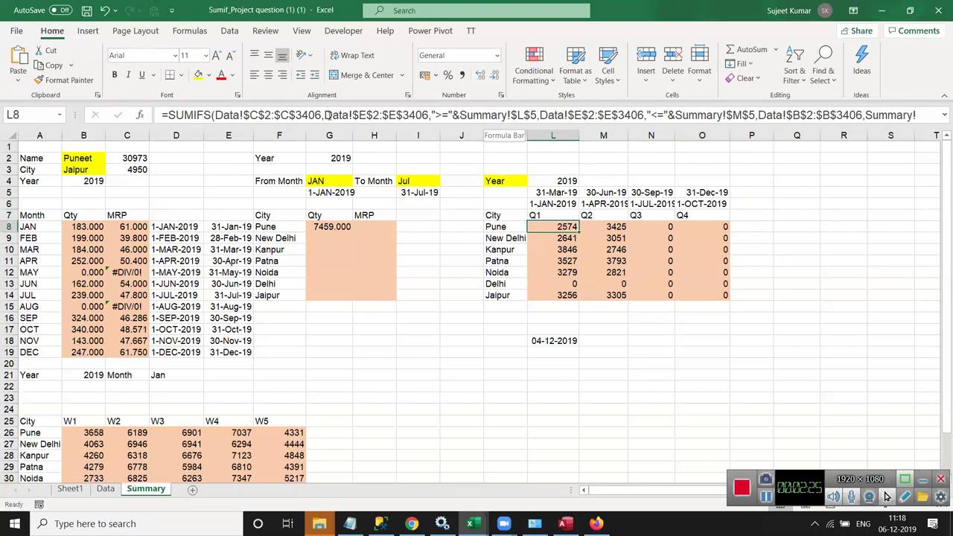
Repoint Pune's Q1 SUMIFS in L8 to start date L6 and end date L5, giving 3554
{"action": "left_click", "coordinate": [535, 117]}
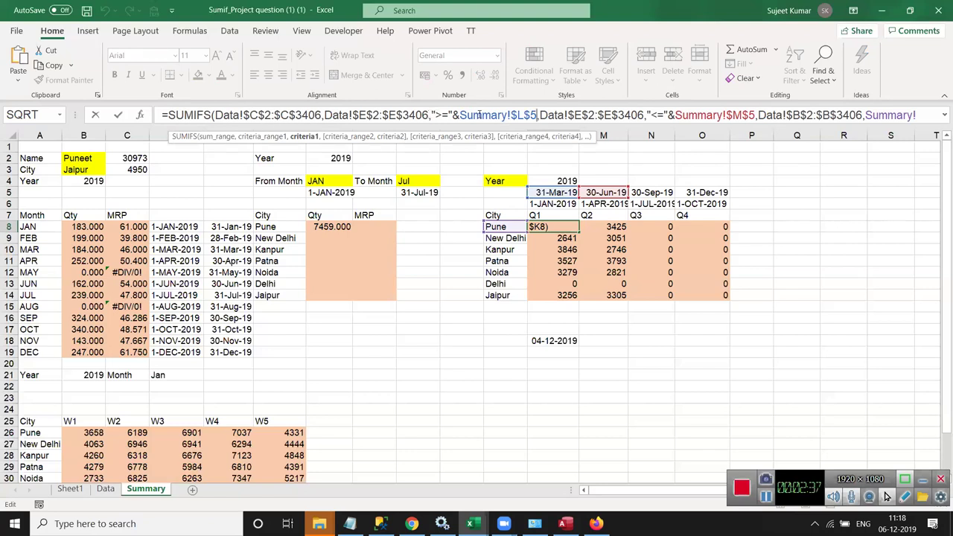
{"action": "left_click_drag", "start_coordinate": [537, 115], "coordinate": [461, 117]}
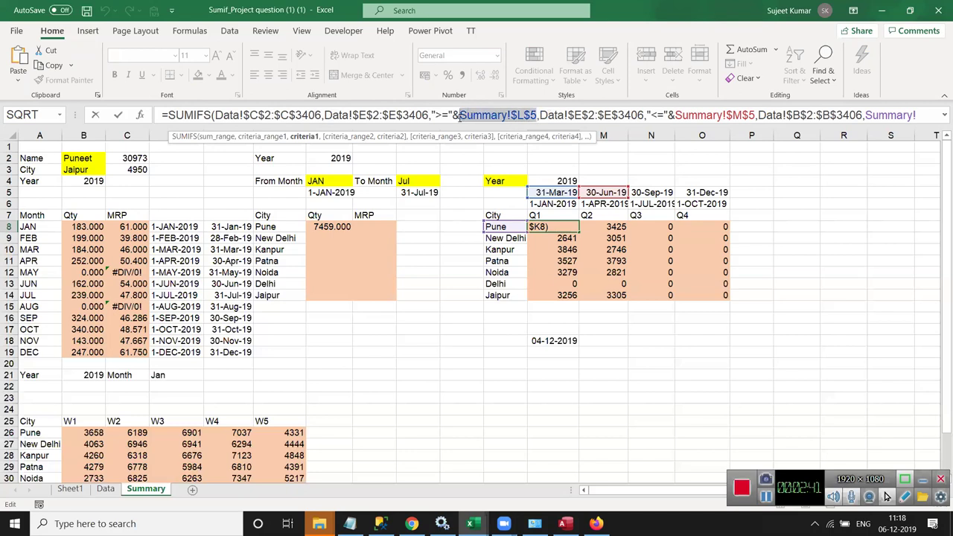
{"action": "key", "text": "BackSpace"}
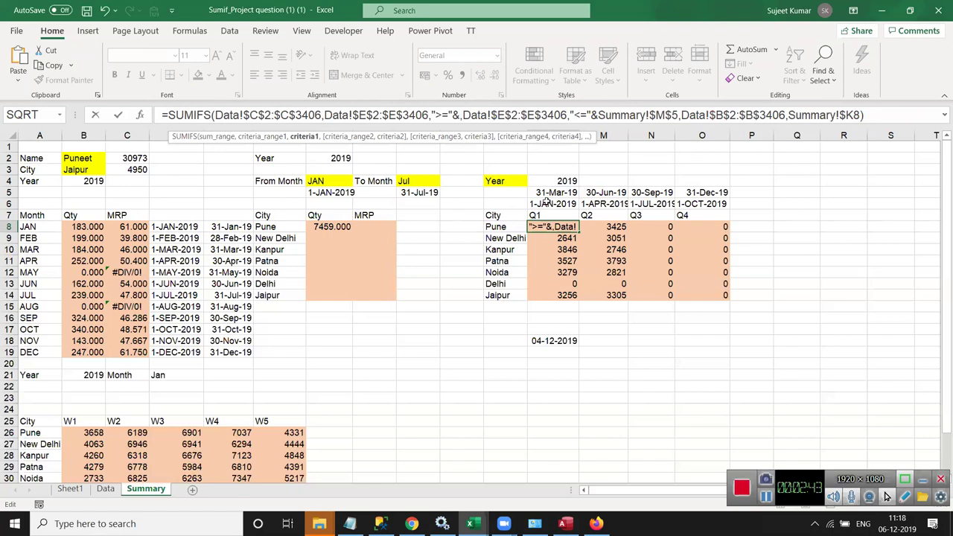
{"action": "left_click", "coordinate": [552, 204]}
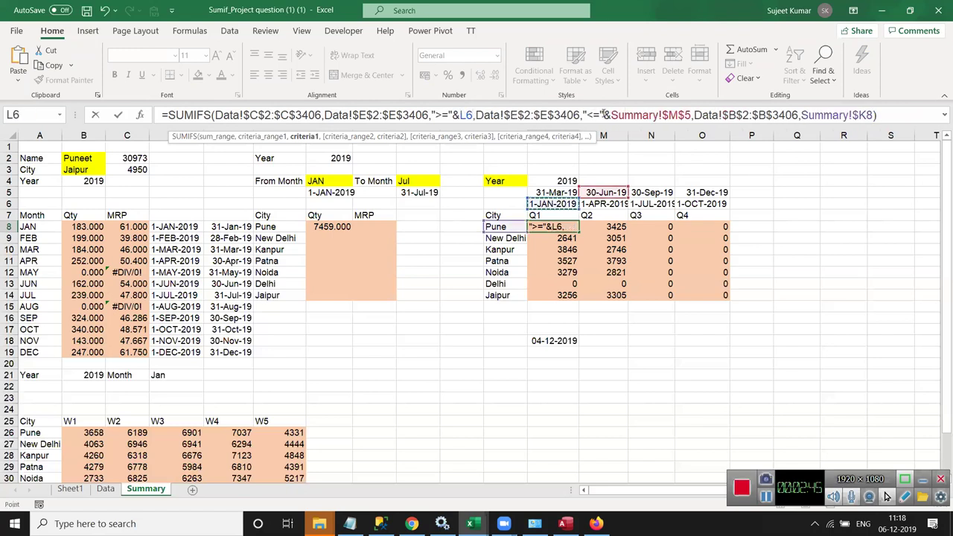
{"action": "left_click_drag", "start_coordinate": [610, 114], "coordinate": [692, 116]}
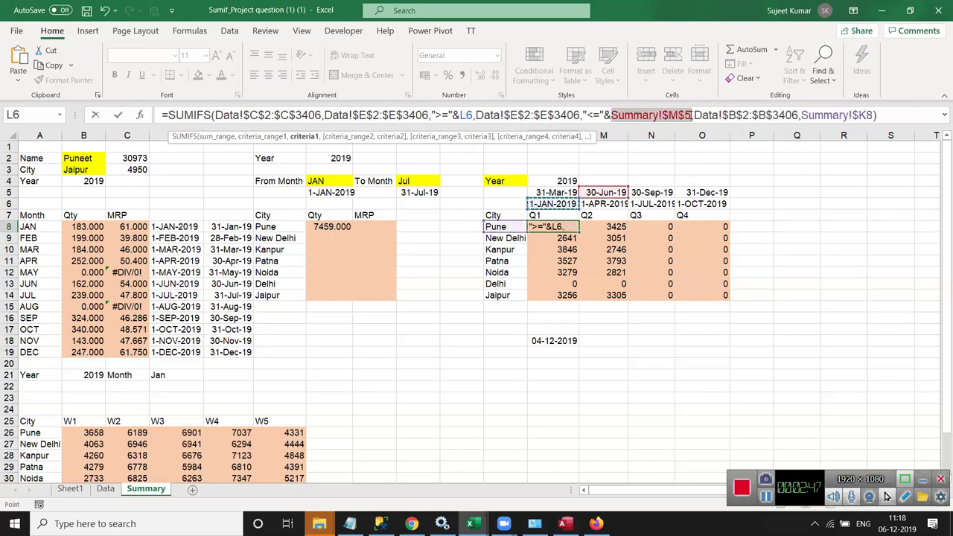
{"action": "key", "text": "Delete"}
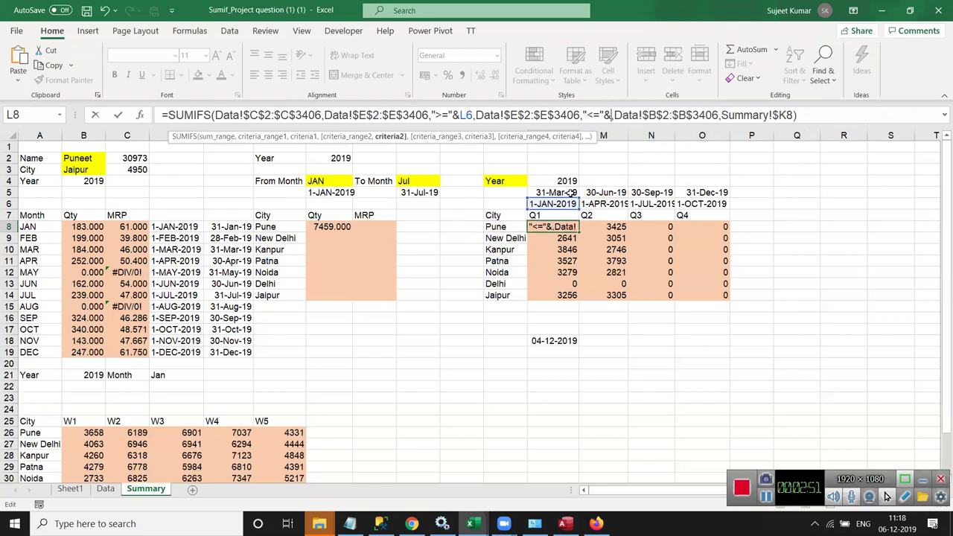
{"action": "left_click", "coordinate": [569, 192]}
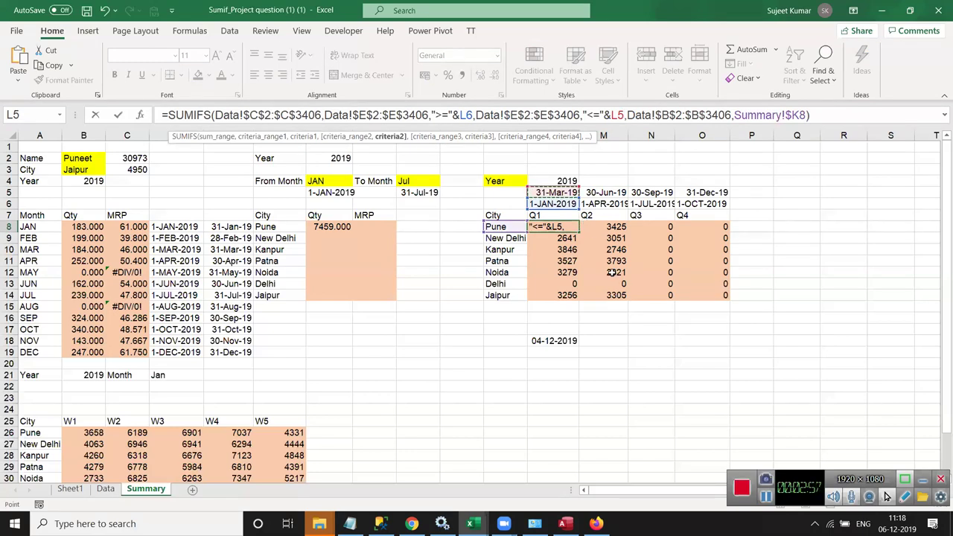
{"action": "key", "text": "Return"}
{"action": "key", "text": "Up"}
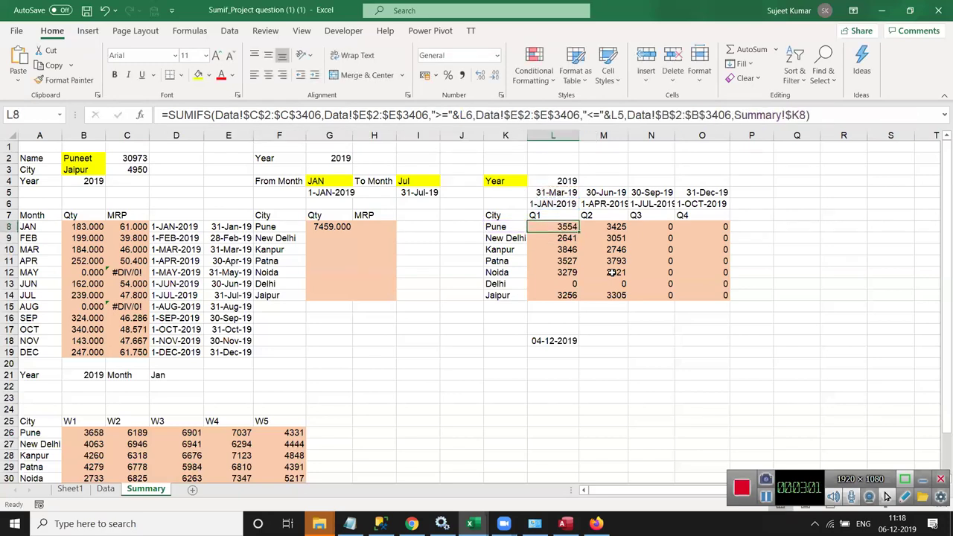
{"action": "left_click_drag", "start_coordinate": [557, 201], "coordinate": [557, 194]}
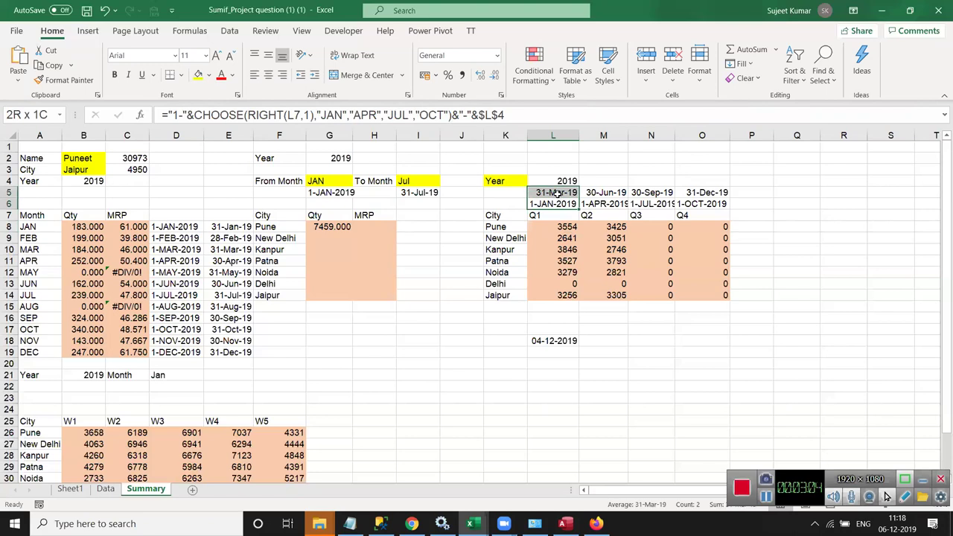
Change the weekly table's month in D21 from Jan to Feb
{"action": "scroll", "coordinate": [267, 276], "scroll_direction": "down", "scroll_amount": 3}
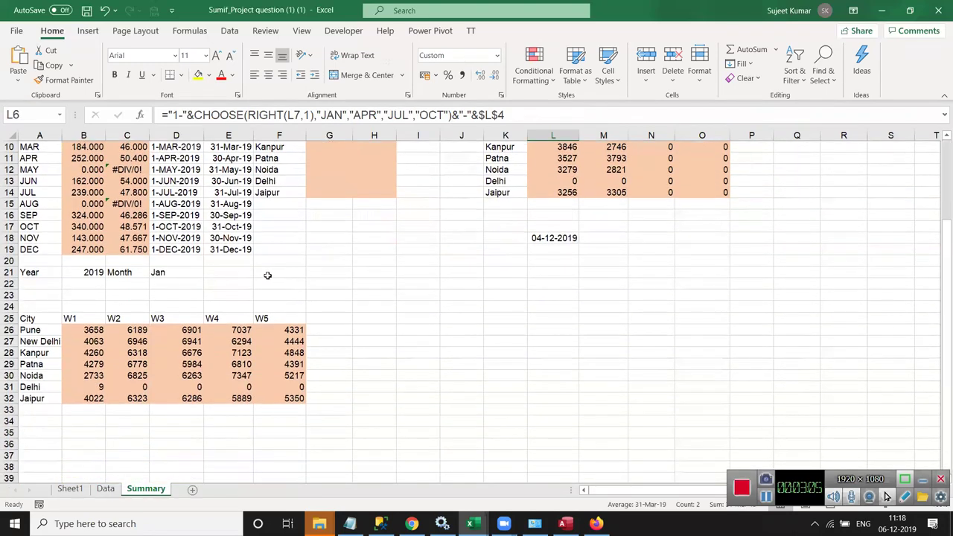
{"action": "left_click", "coordinate": [323, 276]}
{"action": "left_click", "coordinate": [181, 277]}
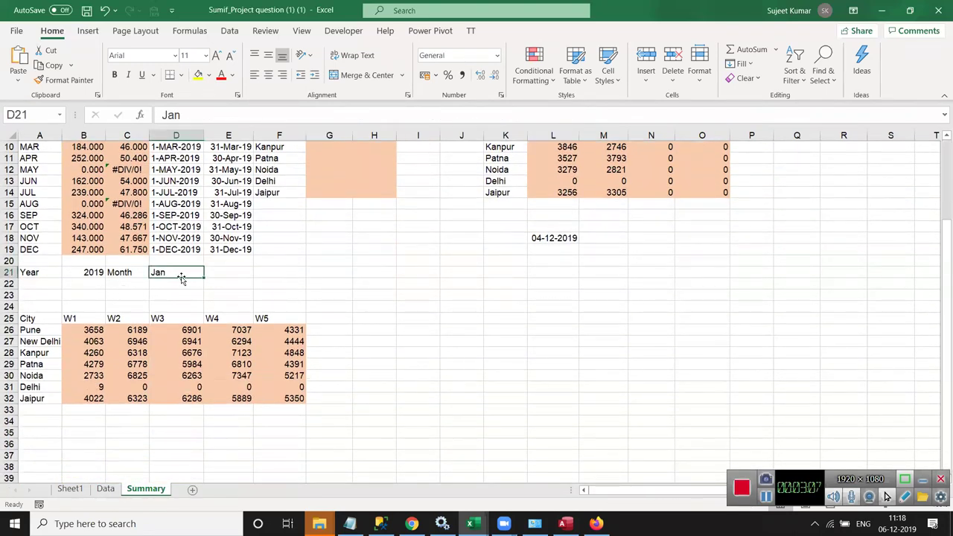
{"action": "type", "text": "Feb"}
{"action": "key", "text": "Return"}
{"action": "left_click", "coordinate": [168, 273]}
Recalculate the Pune W1 total in B26, then switch to Sheet1
{"action": "left_click", "coordinate": [102, 355]}
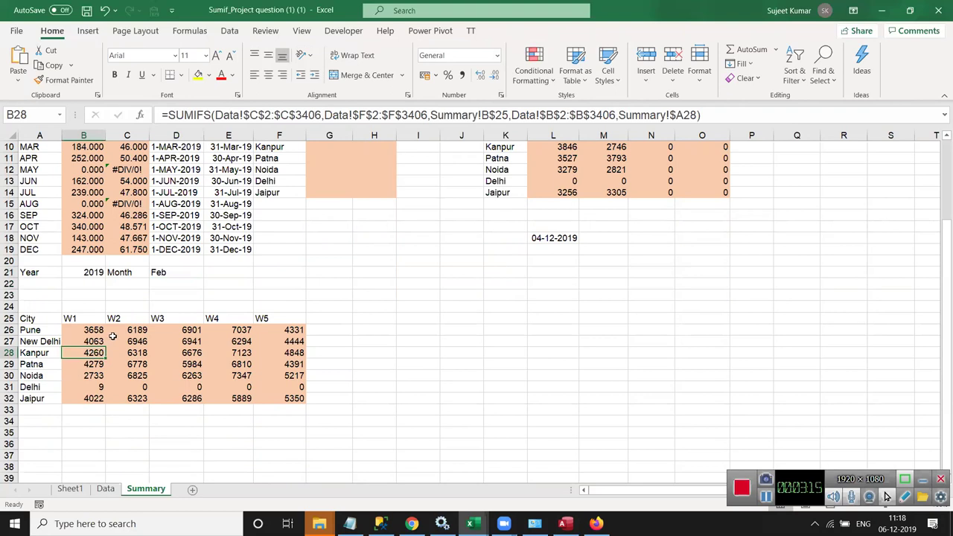
{"action": "left_click", "coordinate": [98, 332]}
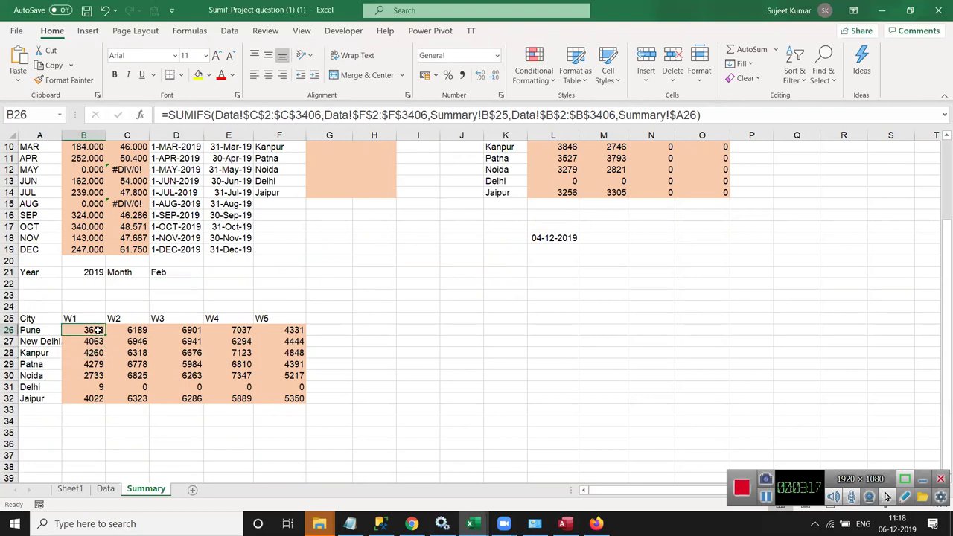
{"action": "key", "text": "F2"}
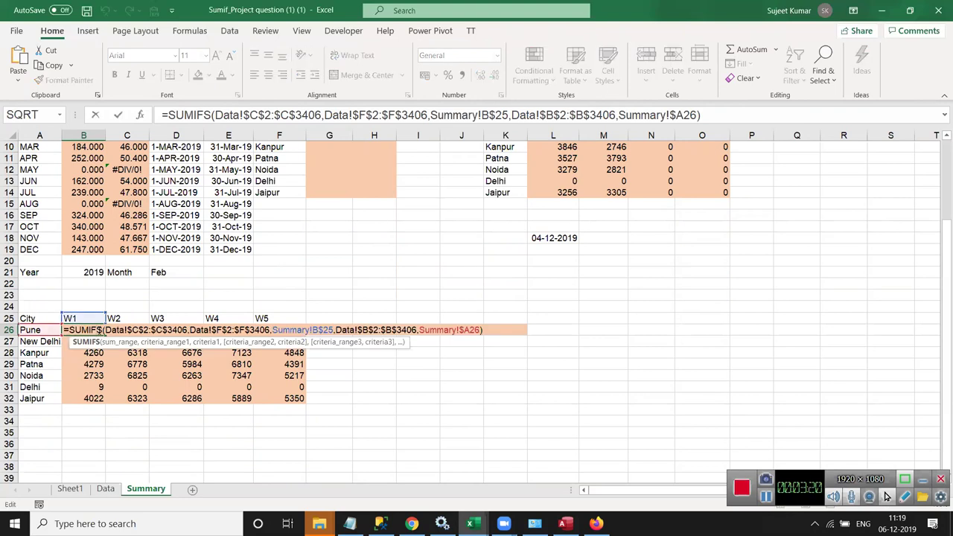
{"action": "key", "text": "Return"}
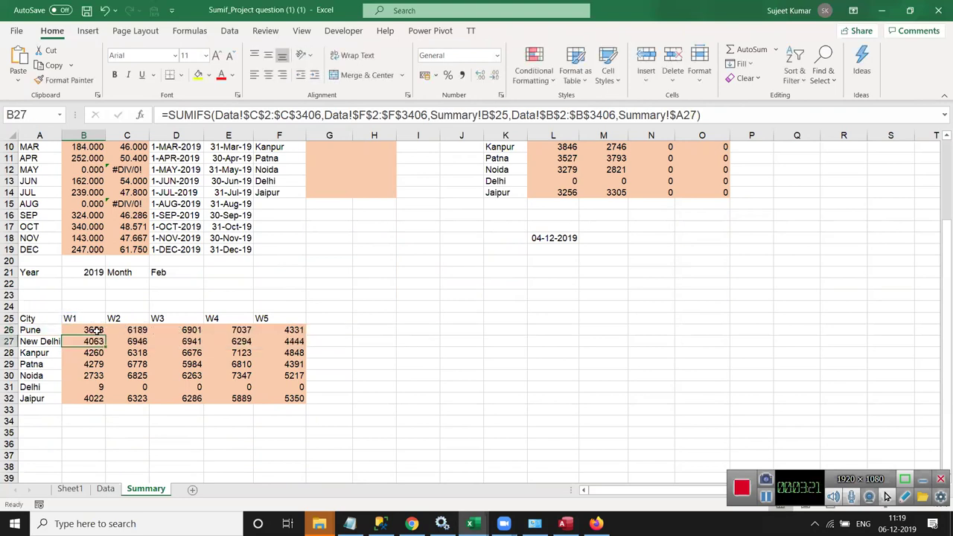
{"action": "left_click", "coordinate": [72, 487]}
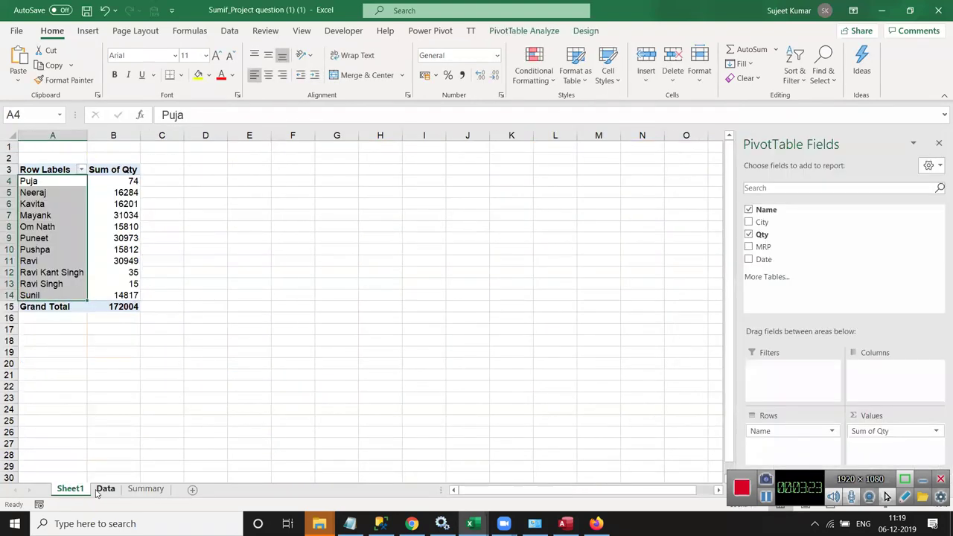
{"action": "left_click", "coordinate": [97, 485]}
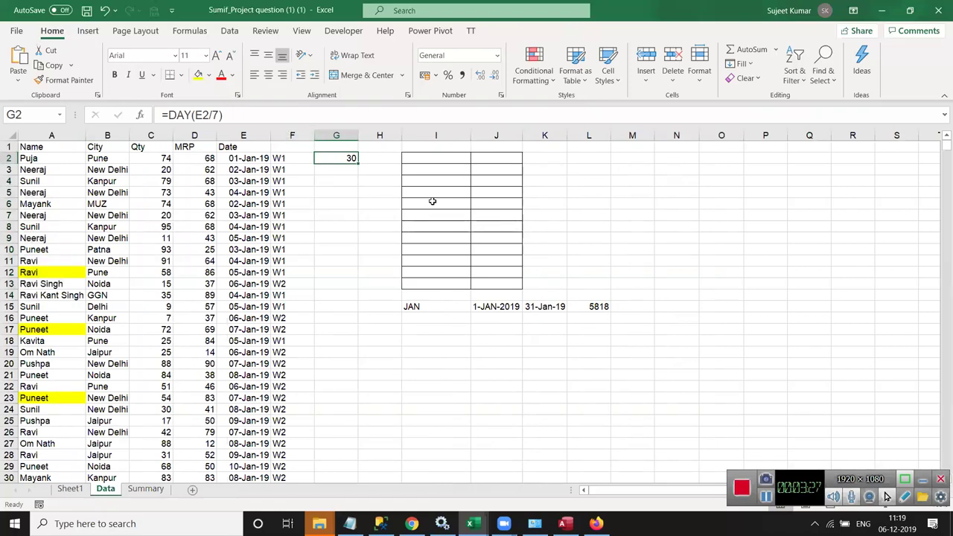
{"action": "left_click", "coordinate": [768, 497]}
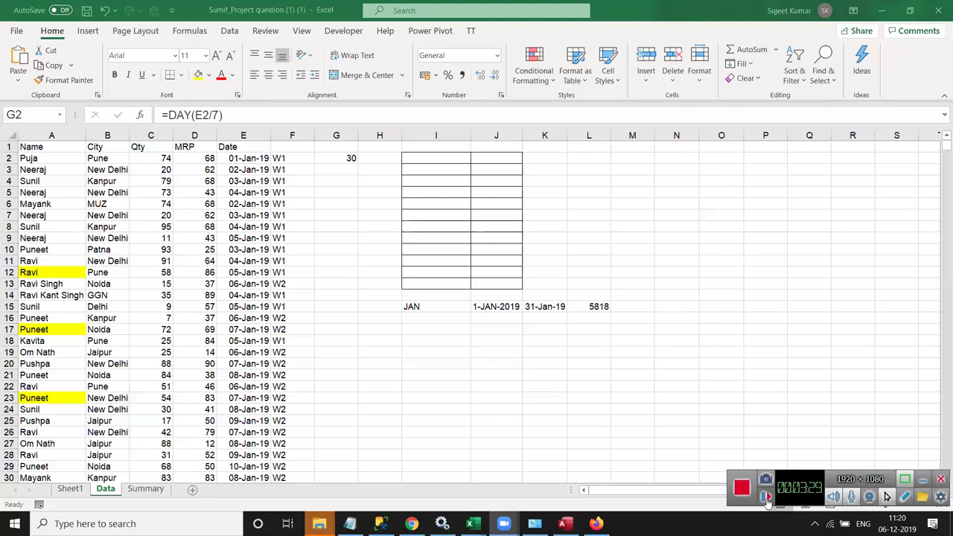
Delete the W1/W2 week labels in column F of the Data sheet
{"action": "left_click", "coordinate": [304, 145]}
{"action": "left_click", "coordinate": [299, 135]}
{"action": "key", "text": "Delete"}
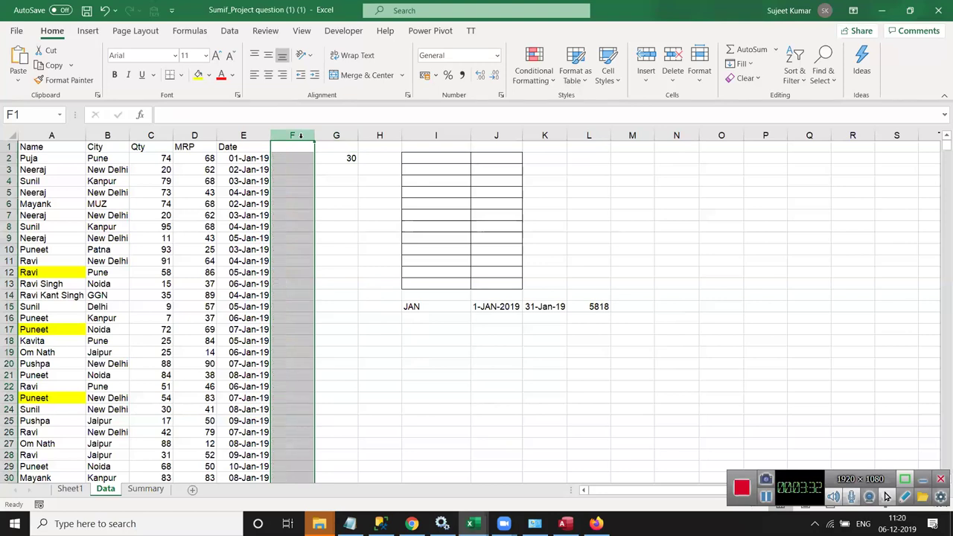
On the Summary sheet, clear the weekly city figures in B26:F32 and select B24
{"action": "left_click", "coordinate": [145, 489]}
{"action": "scroll", "coordinate": [631, 283], "scroll_direction": "up", "scroll_amount": 3}
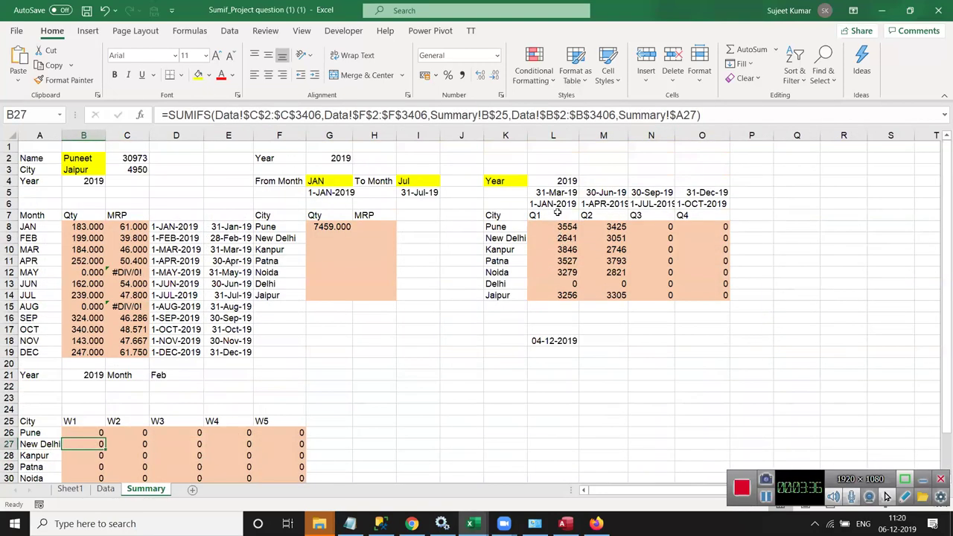
{"action": "left_click", "coordinate": [557, 204]}
{"action": "left_click", "coordinate": [557, 194], "text": "shift"}
{"action": "scroll", "coordinate": [458, 368], "scroll_direction": "down", "scroll_amount": 3}
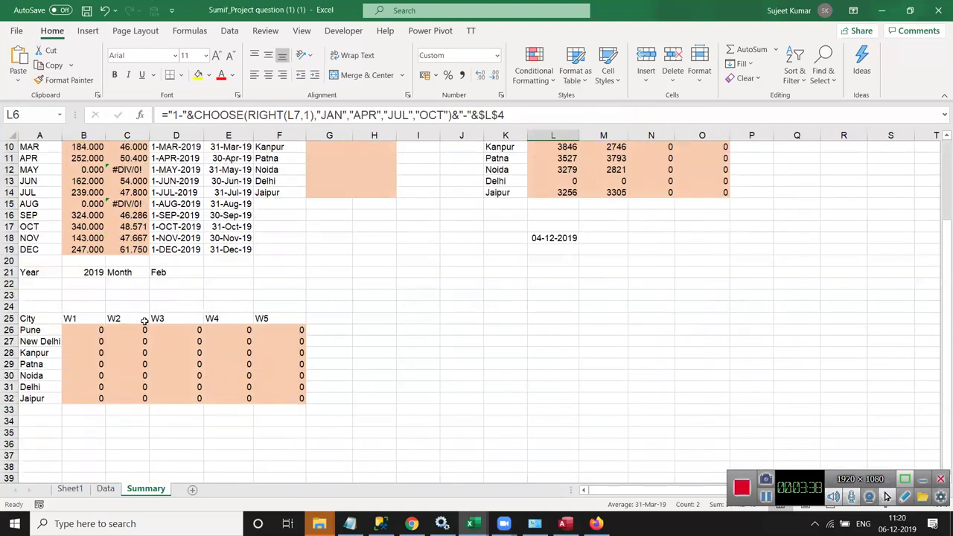
{"action": "mouse_move", "coordinate": [82, 329]}
{"action": "left_mouse_down"}
{"action": "mouse_move", "coordinate": [296, 405]}
{"action": "mouse_move", "coordinate": [293, 393]}
{"action": "left_mouse_up"}
{"action": "key", "text": "Delete"}
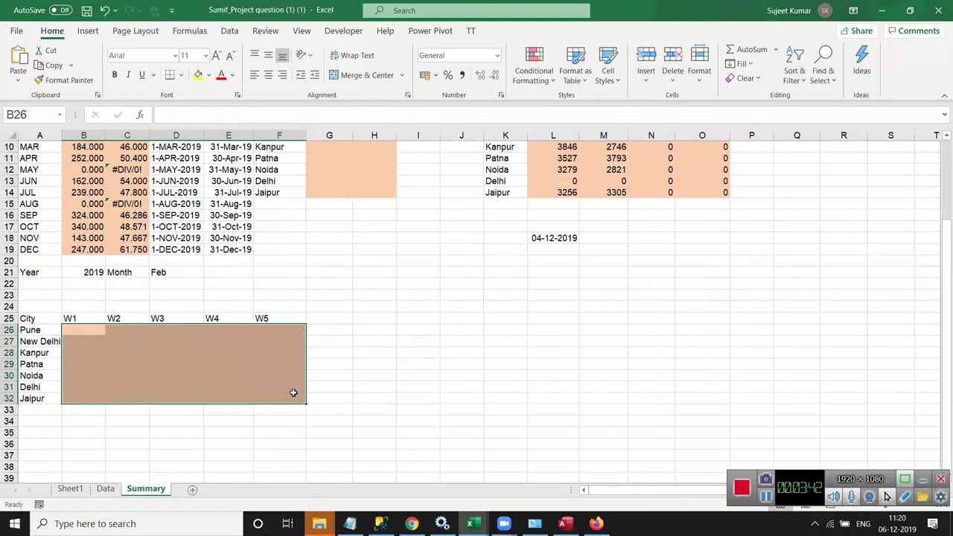
{"action": "key", "text": "Up"}
{"action": "key", "text": "Up"}
{"action": "key", "text": "Up"}
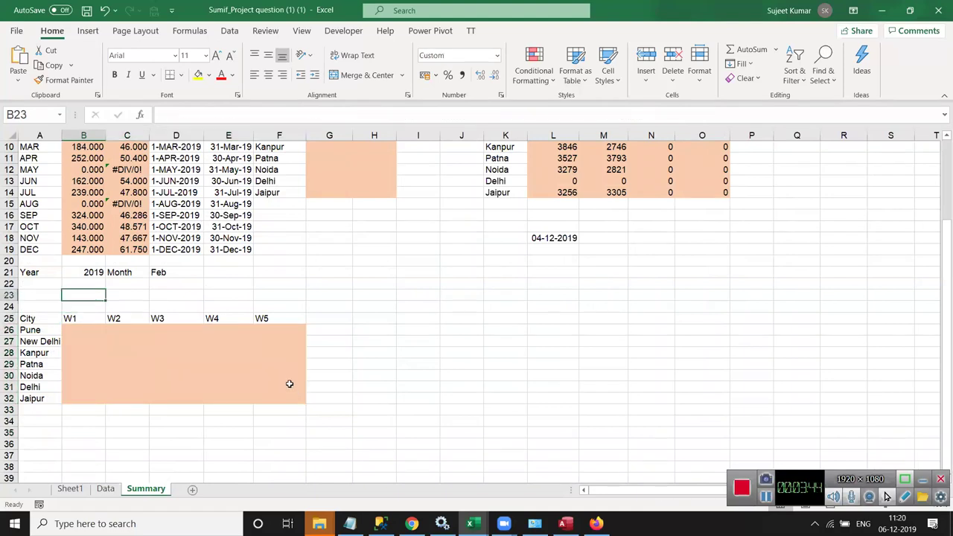
{"action": "key", "text": "Down"}
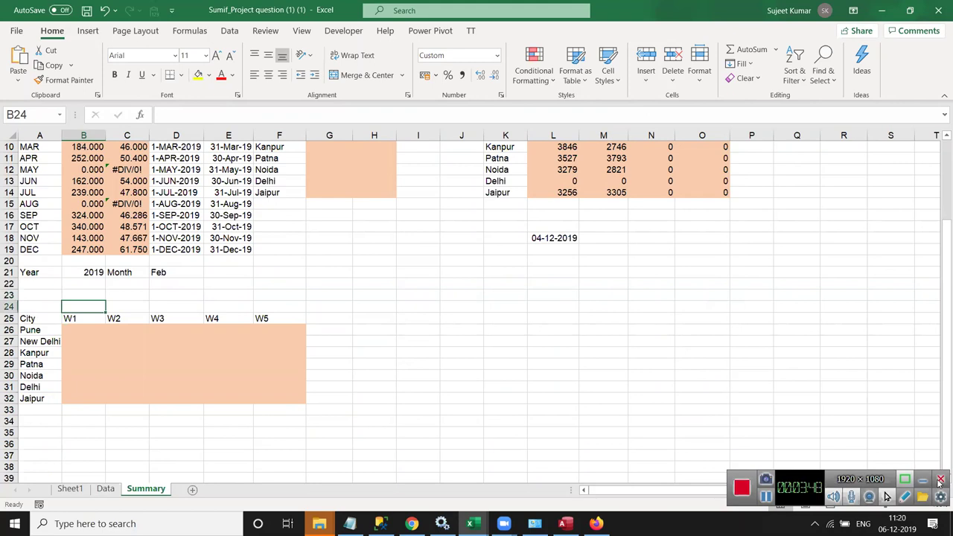
In B24, derive week number 1 from W1 with =RIGHT(B25,1)
{"action": "type", "text": "="}
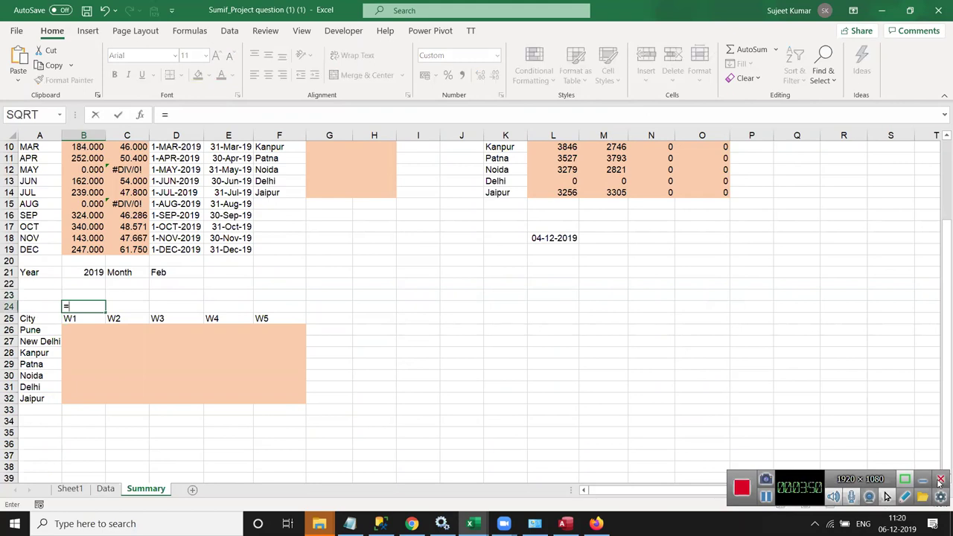
{"action": "type", "text": "ri"}
{"action": "key", "text": "Tab"}
{"action": "key", "text": "Down"}
{"action": "type", "text": ",1)"}
{"action": "key", "text": "Return"}
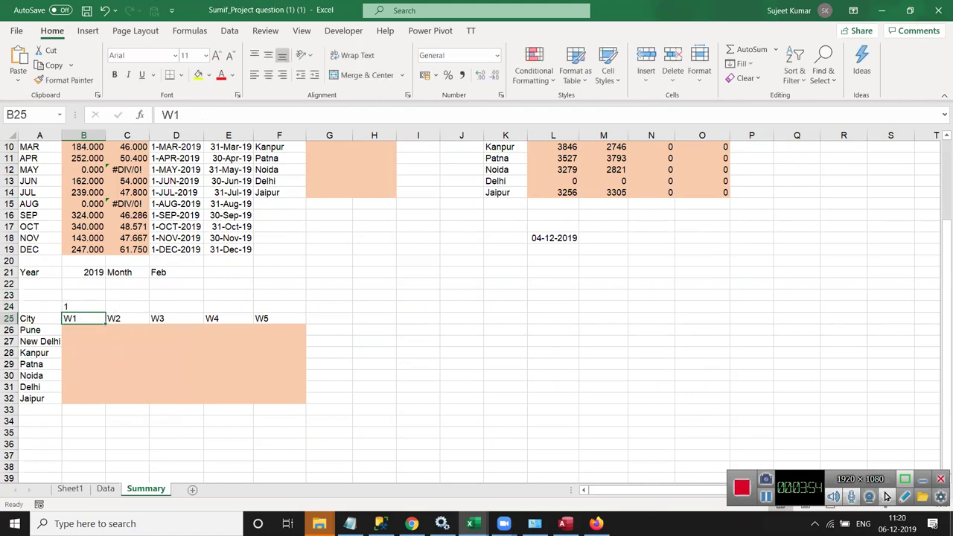
Set the month in D21 back to Jan
{"action": "key", "text": "Up"}
{"action": "key", "text": "Up"}
{"action": "key", "text": "Up"}
{"action": "key", "text": "Right"}
{"action": "key", "text": "Right"}
{"action": "key", "text": "Right"}
{"action": "key", "text": "Up"}
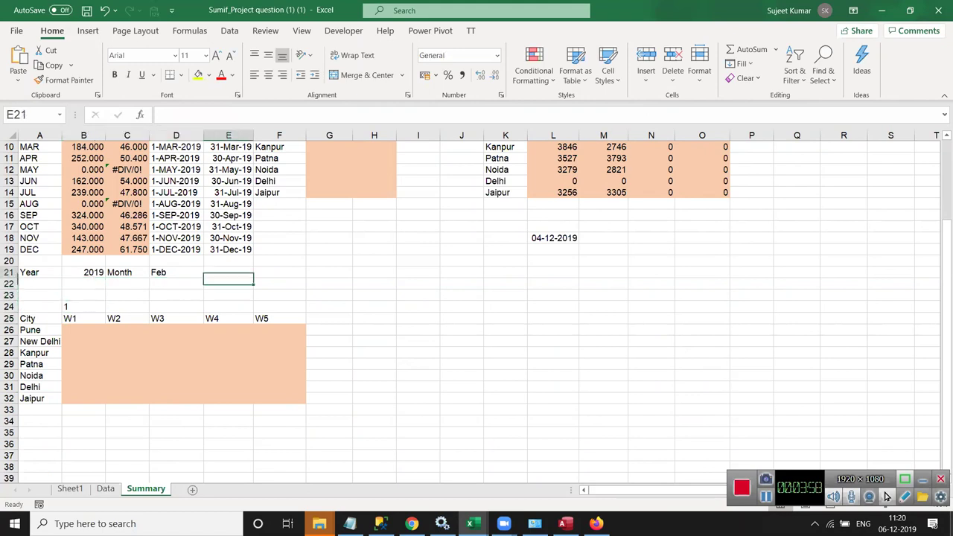
{"action": "key", "text": "Left"}
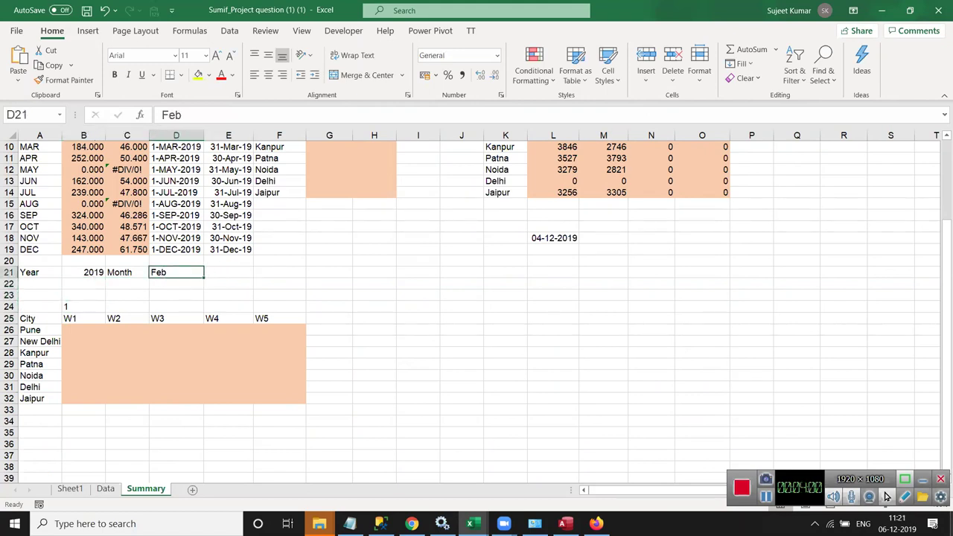
{"action": "type", "text": "Fe"}
{"action": "key", "text": "BackSpace"}
{"action": "key", "text": "BackSpace"}
{"action": "type", "text": "Jan"}
{"action": "key", "text": "Right"}
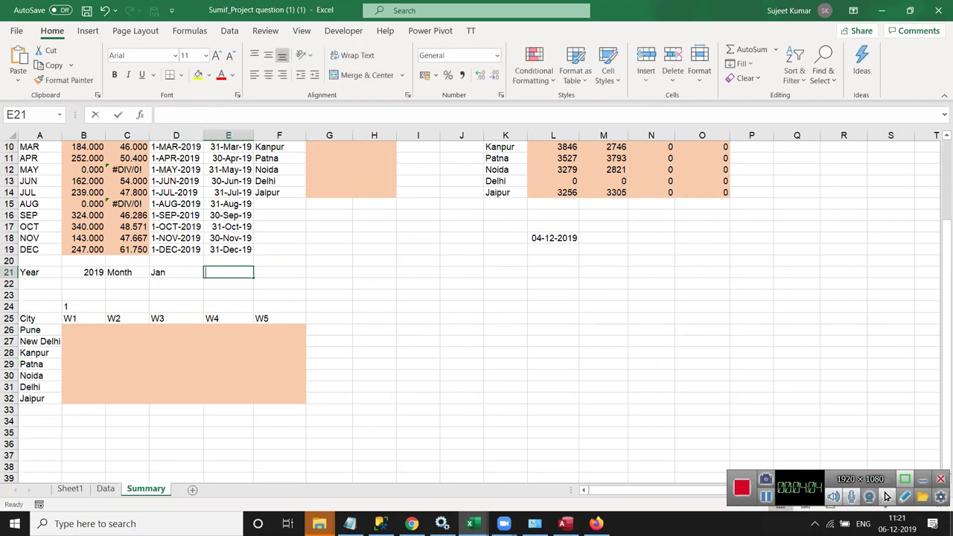
Build the start date 1-Jan-2019 in E21 as ="1-"&D21&"-"&B21
{"action": "type", "text": "=\"1-\"&"}
{"action": "key", "text": "Left"}
{"action": "key", "text": "Return"}
{"action": "key", "text": "Right"}
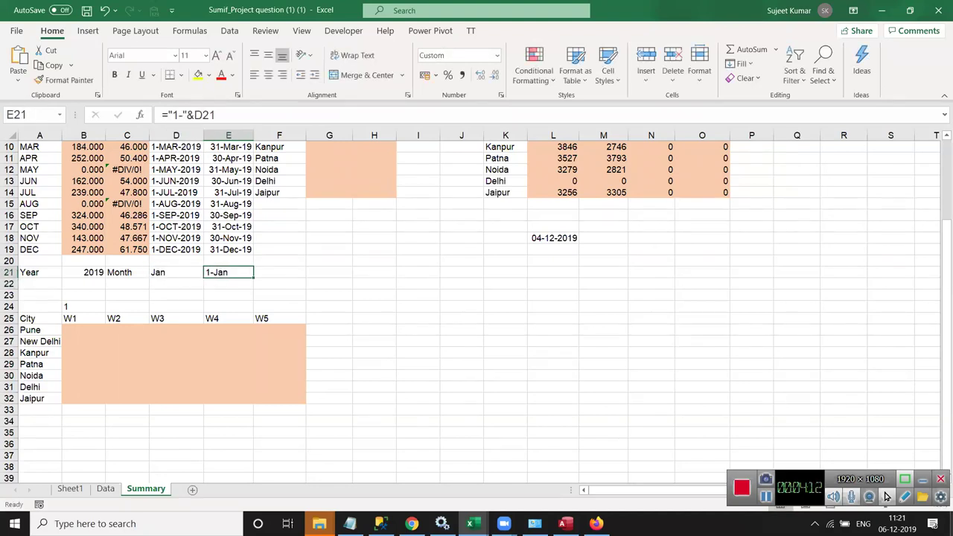
{"action": "left_click", "coordinate": [237, 116]}
{"action": "type", "text": "&\"-\"&"}
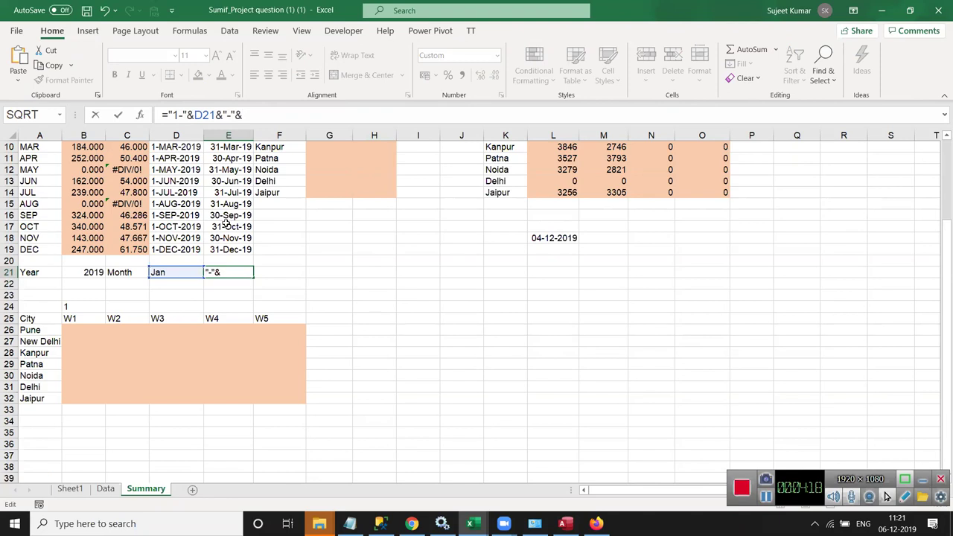
{"action": "left_click", "coordinate": [94, 272]}
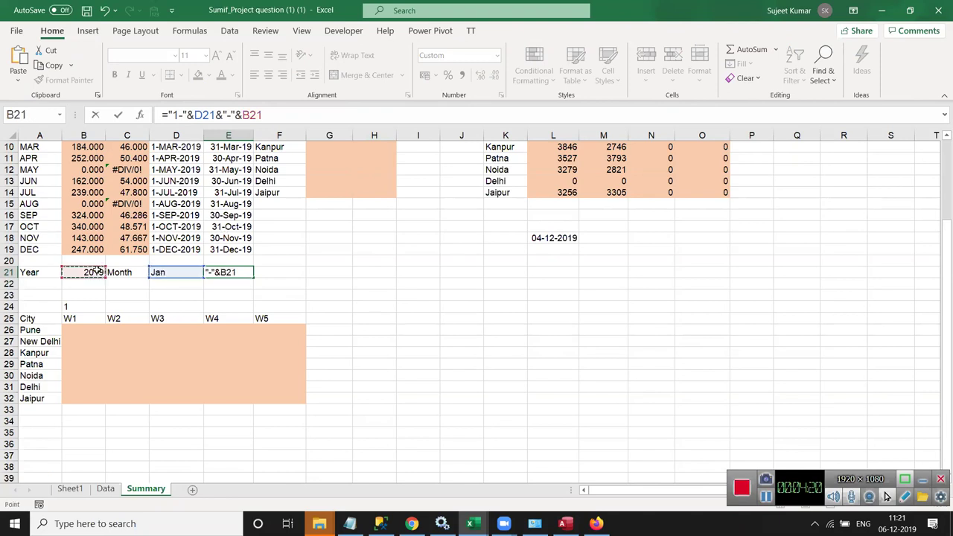
{"action": "key", "text": "Return"}
Begin a new formula in cell B23
{"action": "left_click", "coordinate": [75, 284]}
{"action": "left_click", "coordinate": [69, 294]}
{"action": "type", "text": "="}
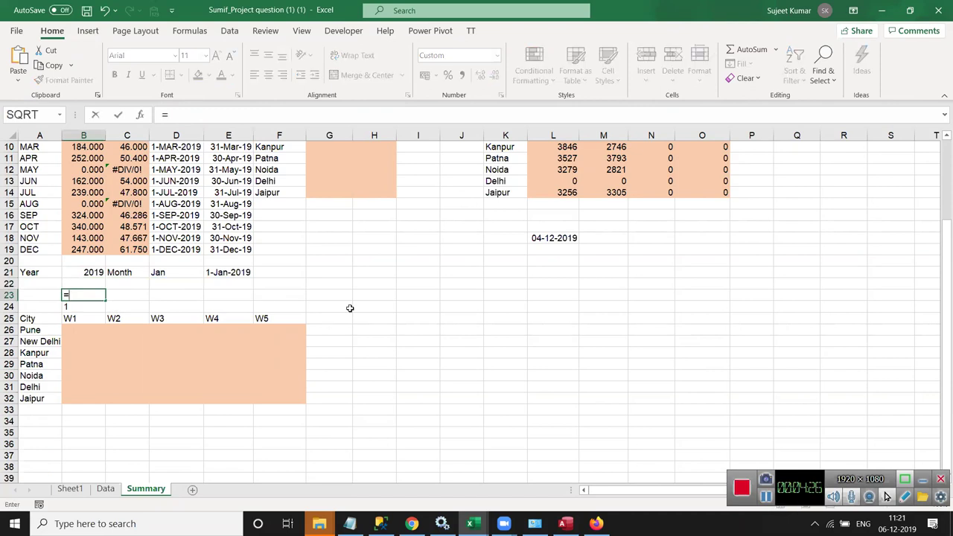
Enter a first week-start formula in B23 combining E21's date with B24's week number
{"action": "key", "text": "Right"}
{"action": "key", "text": "Right"}
{"action": "key", "text": "Right"}
{"action": "key", "text": "Up"}
{"action": "key", "text": "Up"}
{"action": "type", "text": "*"}
{"action": "key", "text": "Down"}
{"action": "key", "text": "Left"}
{"action": "key", "text": "Right"}
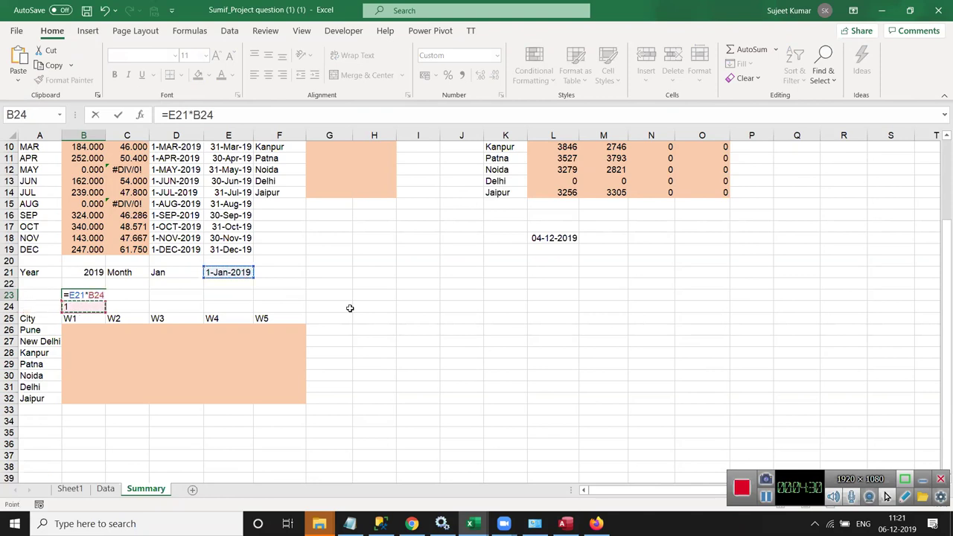
{"action": "type", "text": "-6"}
{"action": "key", "text": "ctrl+Return"}
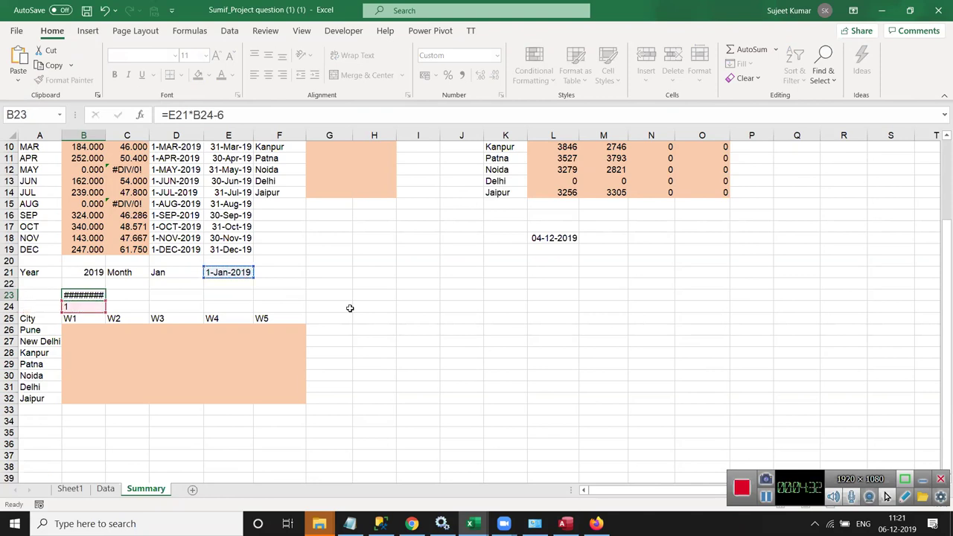
{"action": "key", "text": "Return"}
{"action": "key", "text": "Up"}
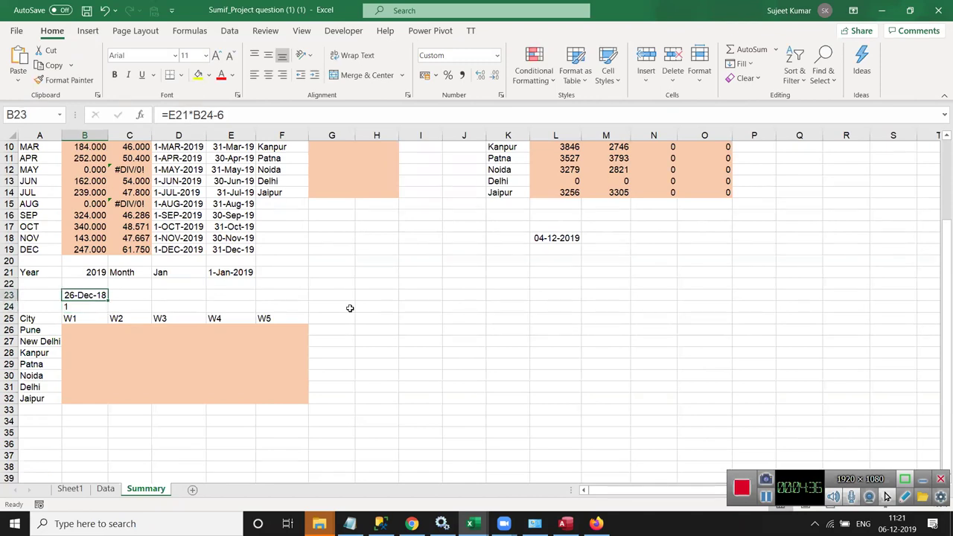
Review B23's formula and its B24 reference, leaving it unchanged
{"action": "left_click", "coordinate": [188, 116]}
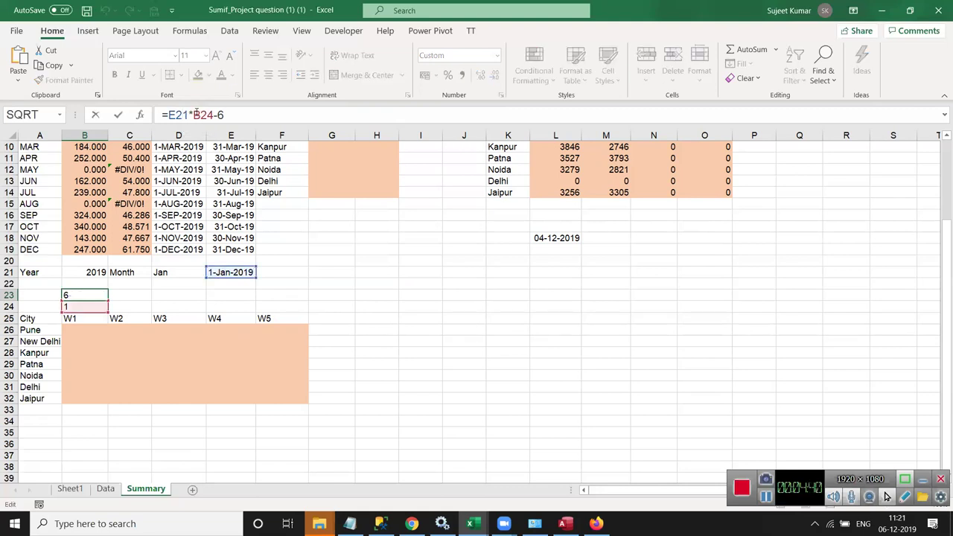
{"action": "double_click", "coordinate": [196, 115]}
{"action": "left_click", "coordinate": [231, 113]}
{"action": "key", "text": "Return"}
{"action": "key", "text": "Up"}
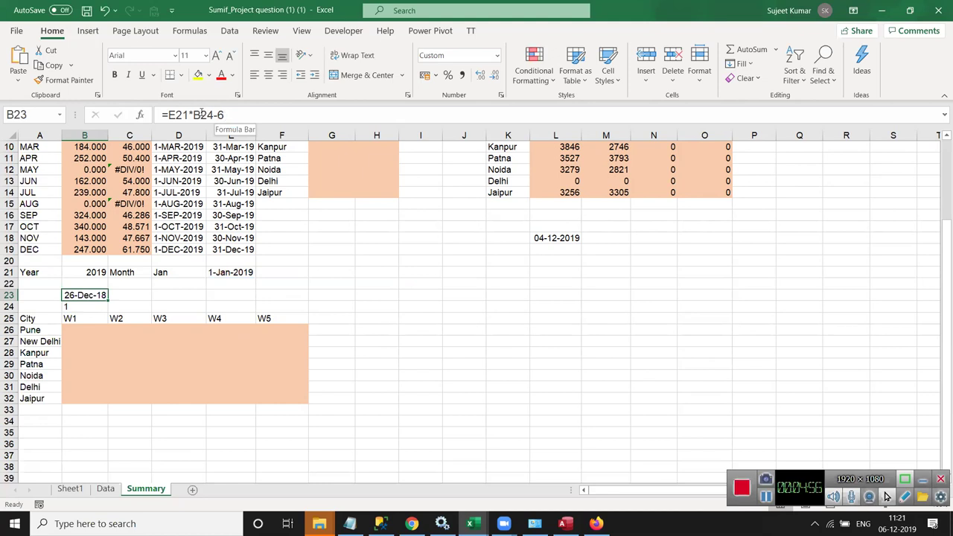
Rewrite B23's formula as =E21+(B24*7-6)
{"action": "left_click", "coordinate": [193, 115]}
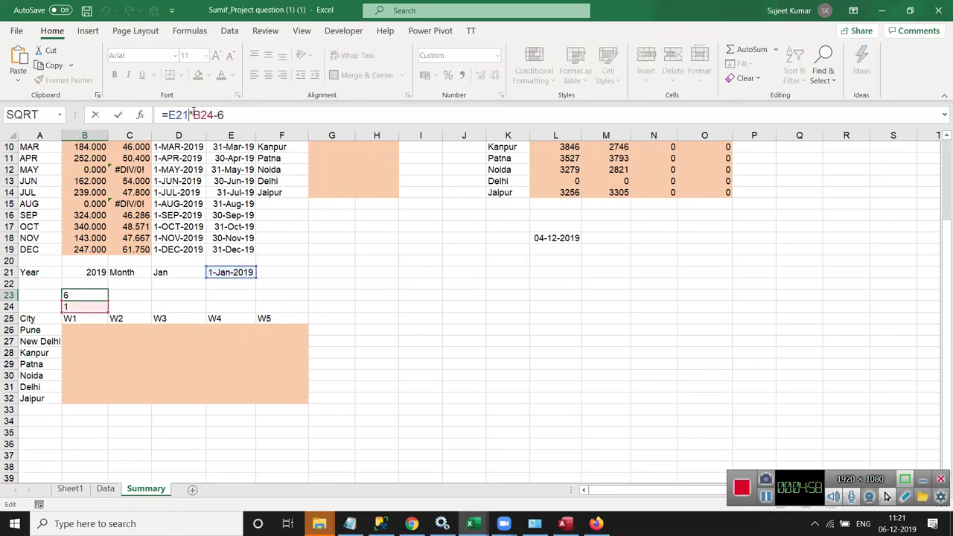
{"action": "key", "text": "Delete"}
{"action": "key", "text": "Delete"}
{"action": "key", "text": "Delete"}
{"action": "key", "text": "Delete"}
{"action": "key", "text": "Delete"}
{"action": "key", "text": "BackSpace"}
{"action": "type", "text": "+("}
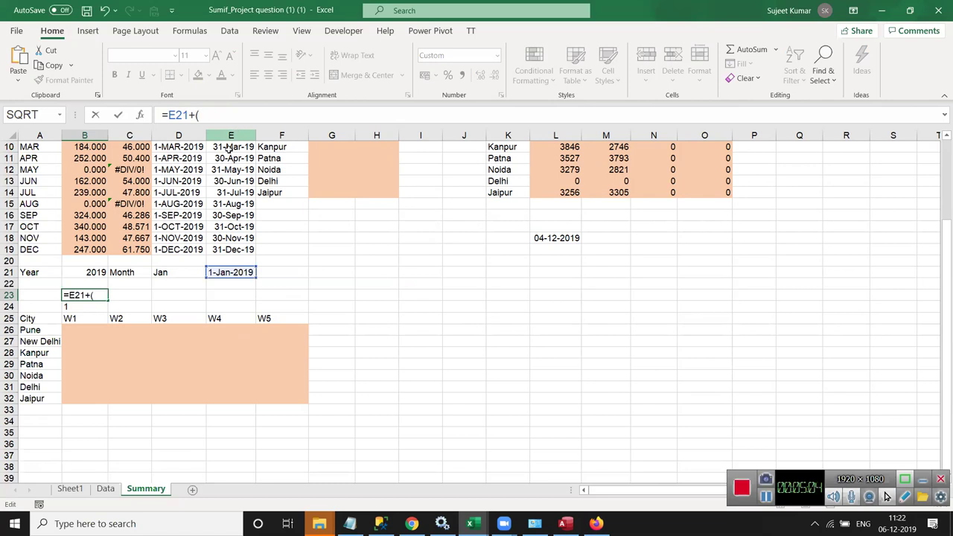
{"action": "left_click", "coordinate": [76, 305]}
{"action": "type", "text": "*6"}
{"action": "key", "text": "BackSpace"}
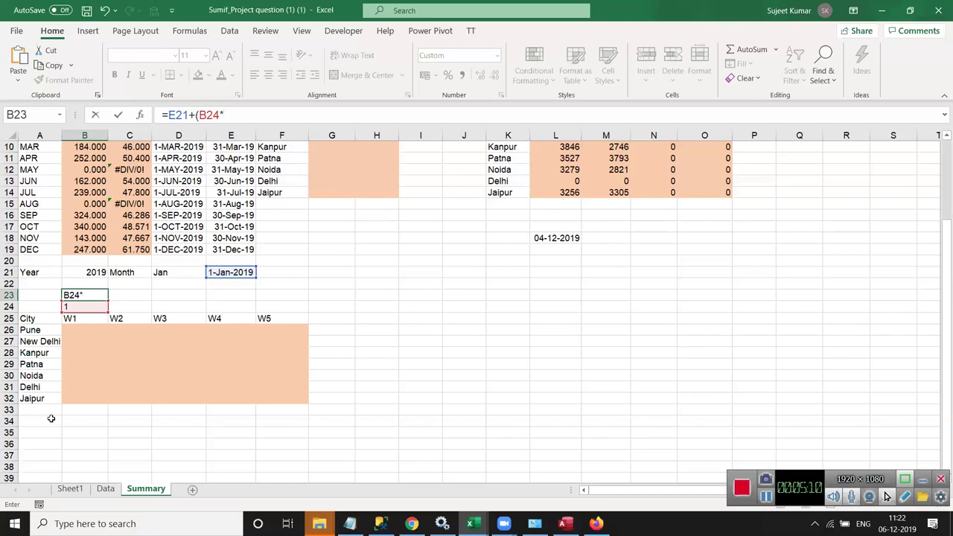
{"action": "type", "text": "7-6)"}
{"action": "key", "text": "Return"}
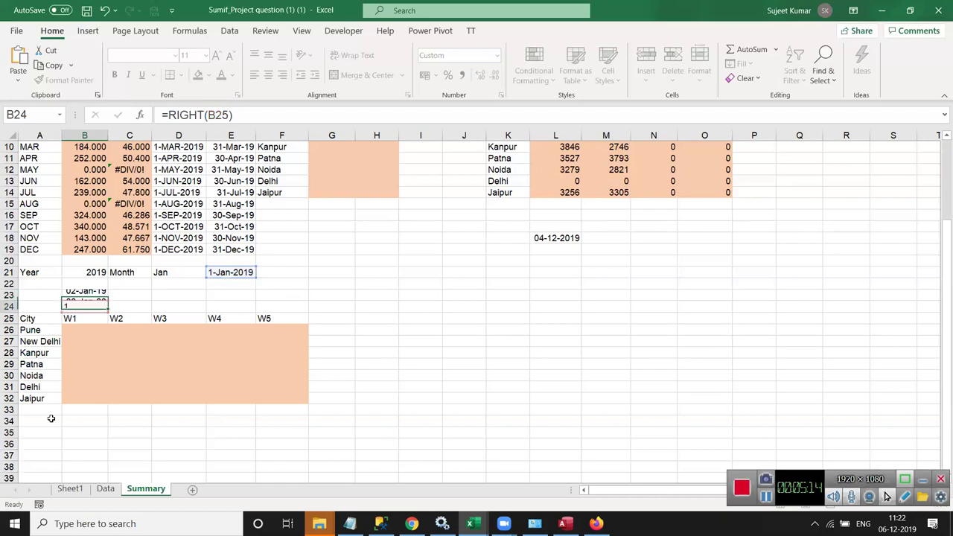
{"action": "key", "text": "Up"}
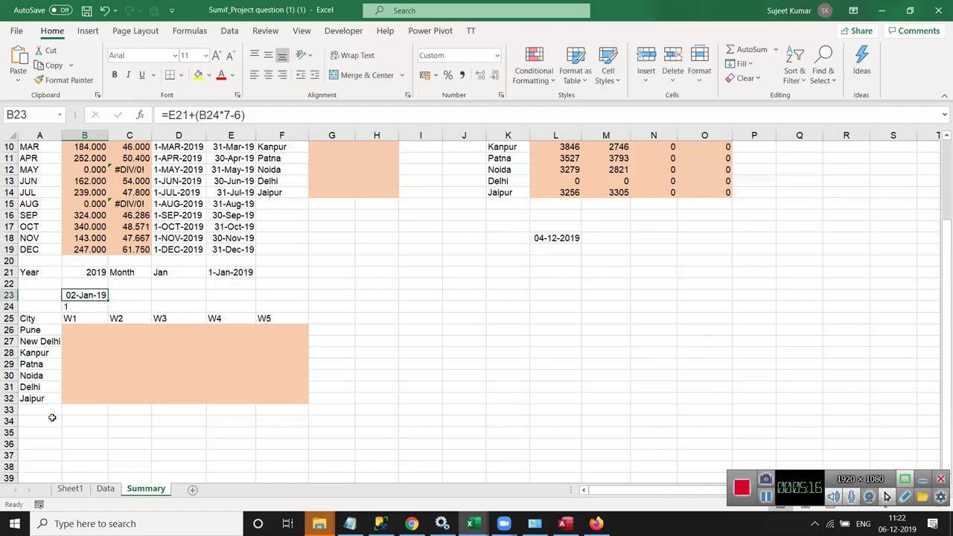
Append -1 to B23's formula so it shows 01-Jan-19
{"action": "left_click", "coordinate": [271, 117]}
{"action": "type", "text": "-1"}
{"action": "key", "text": "Return"}
Enter =B23+6 in B22 so week 1 ends on 07-Jan-19
{"action": "key", "text": "Up"}
{"action": "key", "text": "Up"}
{"action": "type", "text": "="}
{"action": "key", "text": "Down"}
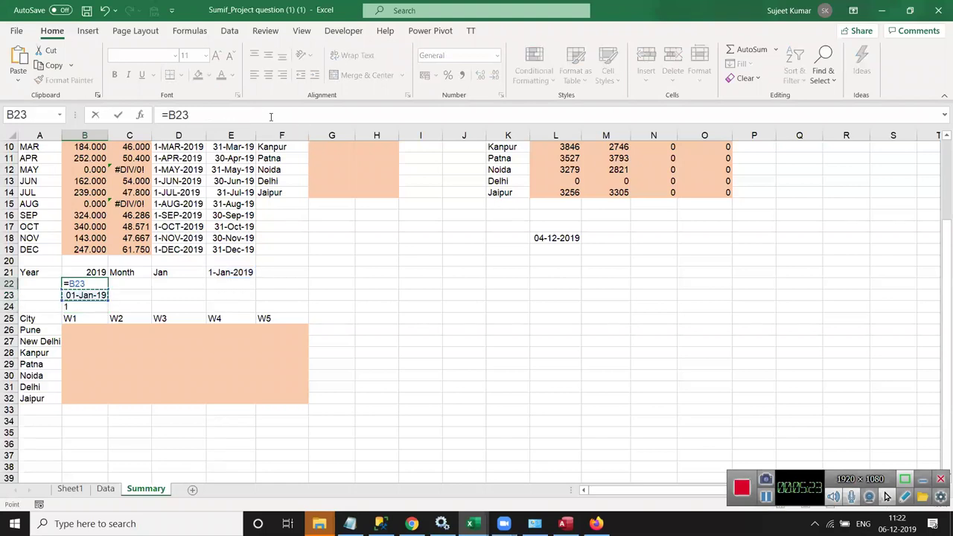
{"action": "type", "text": "+1"}
{"action": "key", "text": "Return"}
{"action": "key", "text": "Up"}
{"action": "left_click", "coordinate": [271, 117]}
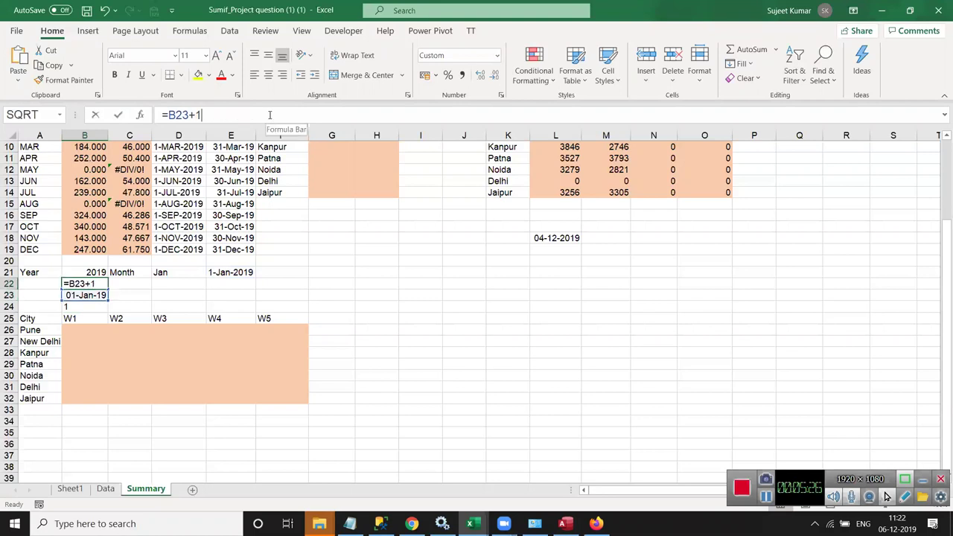
{"action": "key", "text": "BackSpace"}
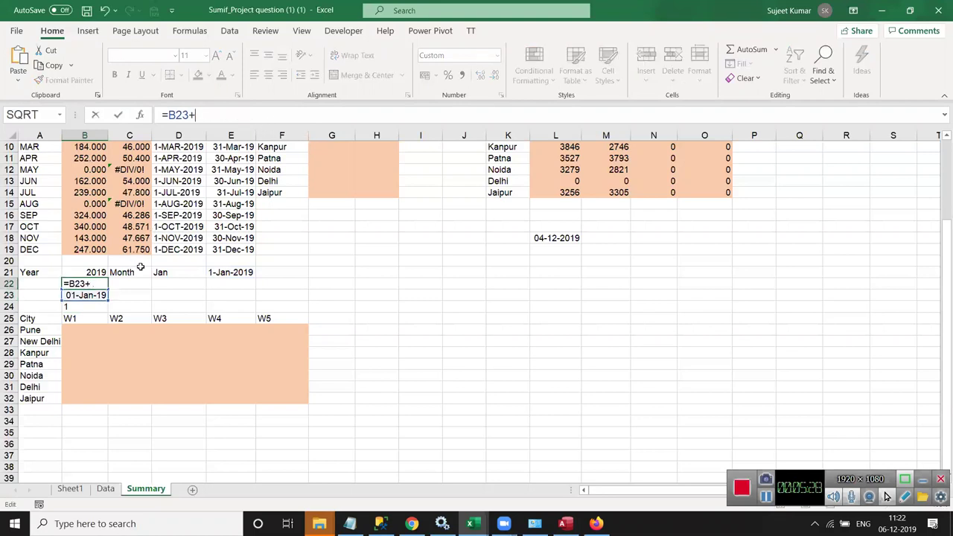
{"action": "type", "text": "6"}
{"action": "key", "text": "Return"}
{"action": "key", "text": "Up"}
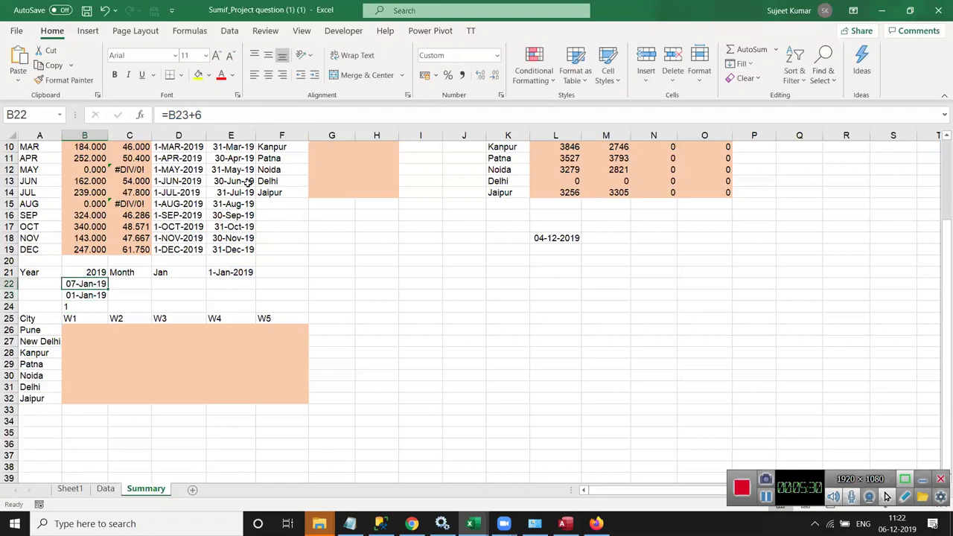
{"action": "key", "text": "Down"}
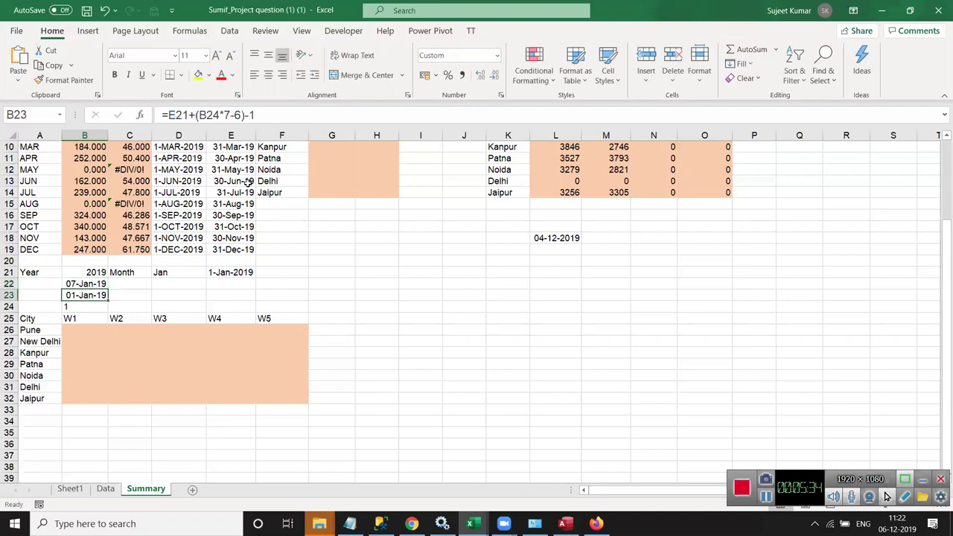
Fill week numbers 1–5 across B24:F24
{"action": "key", "text": "Down"}
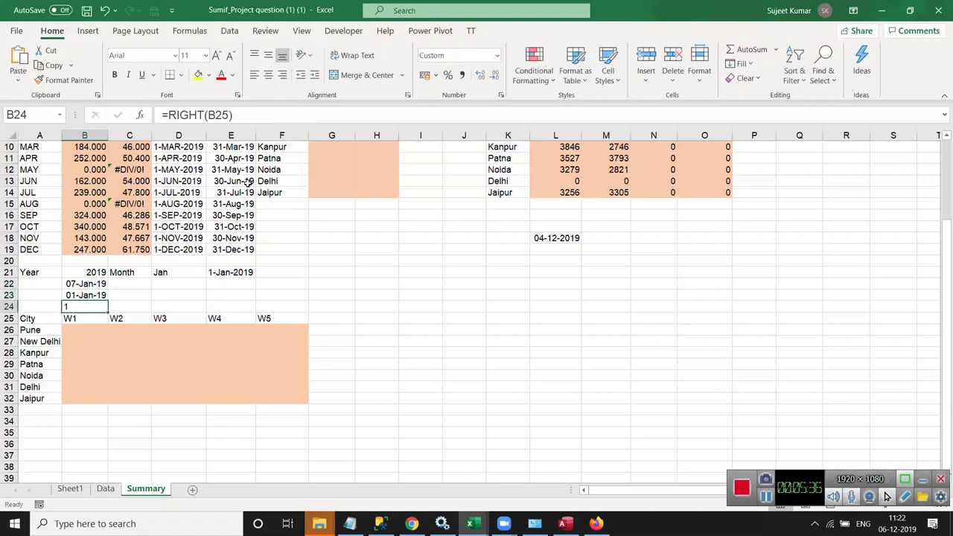
{"action": "key", "text": "shift+Right"}
{"action": "key", "text": "shift+Right"}
{"action": "key", "text": "shift+Right"}
{"action": "key", "text": "shift+Right"}
{"action": "key", "text": "ctrl+r"}
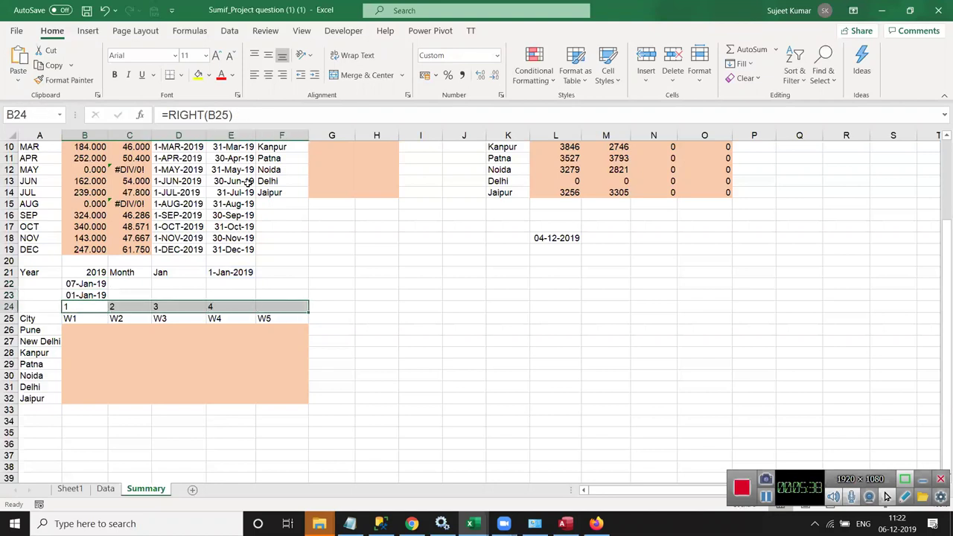
Make E21 absolute ($E$21) in B23 and fill start dates across to F23
{"action": "key", "text": "Up"}
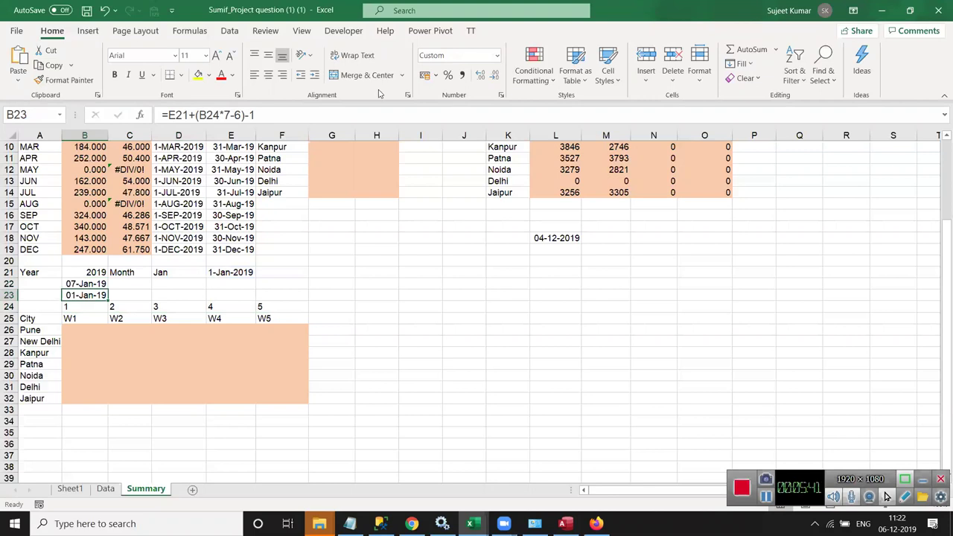
{"action": "left_click", "coordinate": [211, 111]}
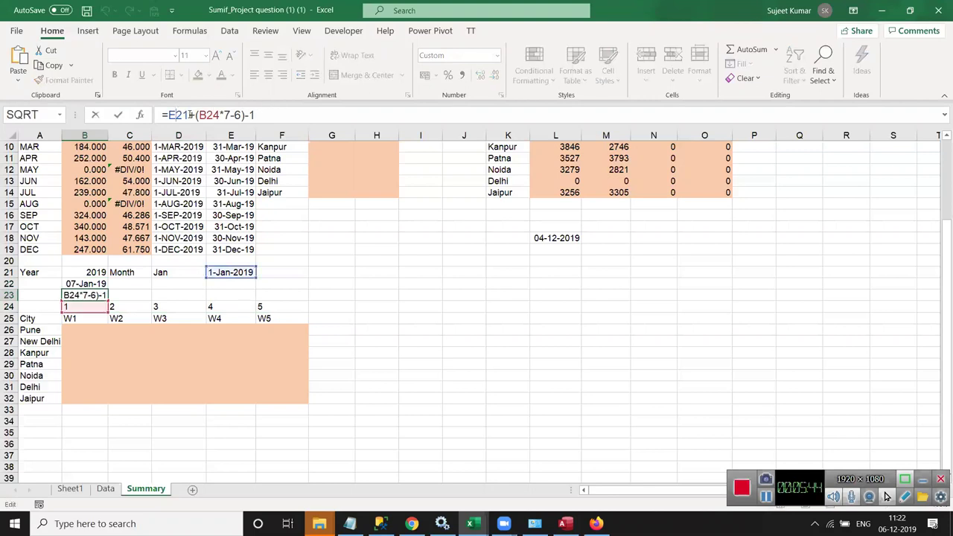
{"action": "key", "text": "F4"}
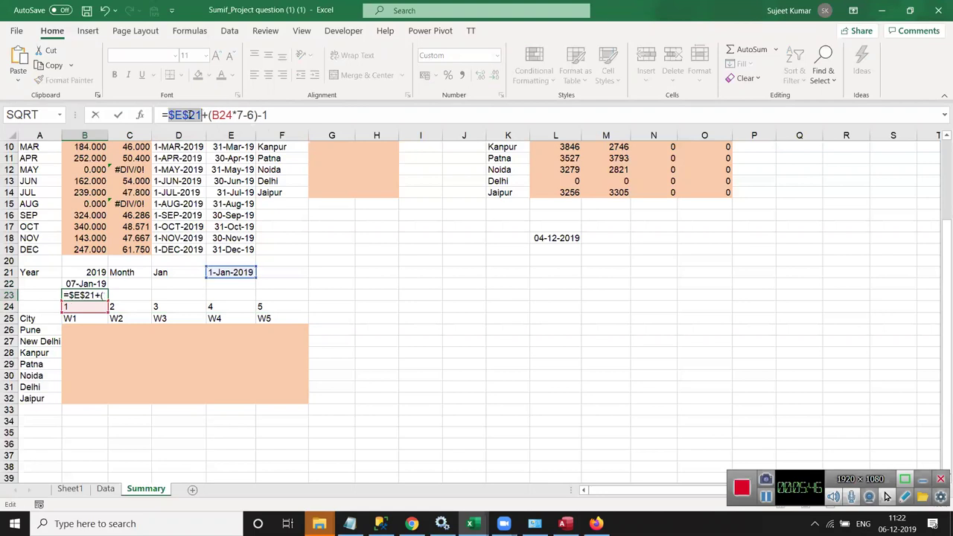
{"action": "key", "text": "Return"}
{"action": "key", "text": "Up"}
{"action": "key", "text": "shift+Right"}
{"action": "key", "text": "shift+Right"}
{"action": "key", "text": "shift+Right"}
{"action": "key", "text": "shift+Right"}
{"action": "key", "text": "ctrl+r"}
Fill end dates across B22:F22, giving 07-Jan-19 to 04-Feb-19
{"action": "key", "text": "Up"}
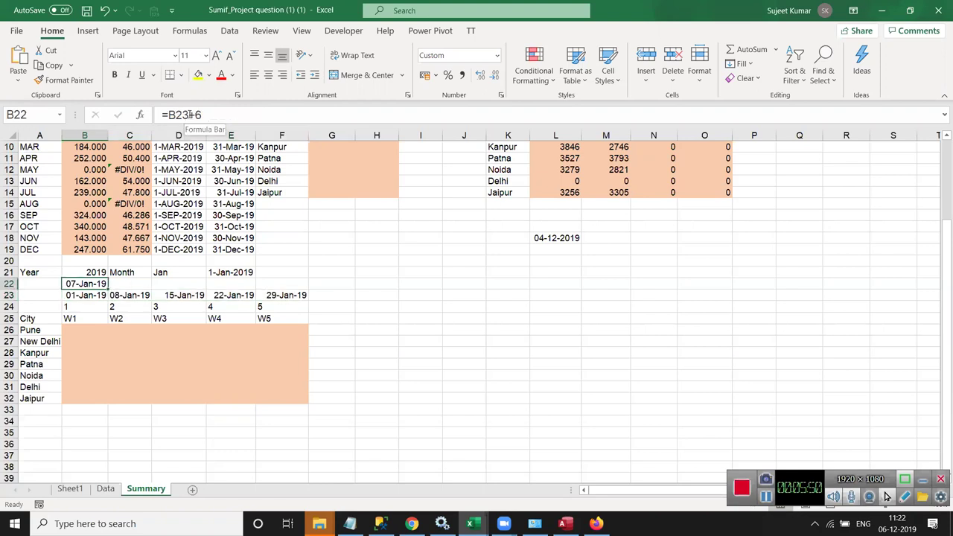
{"action": "key", "text": "shift+Right"}
{"action": "key", "text": "shift+Right"}
{"action": "key", "text": "shift+Right"}
{"action": "key", "text": "shift+Right"}
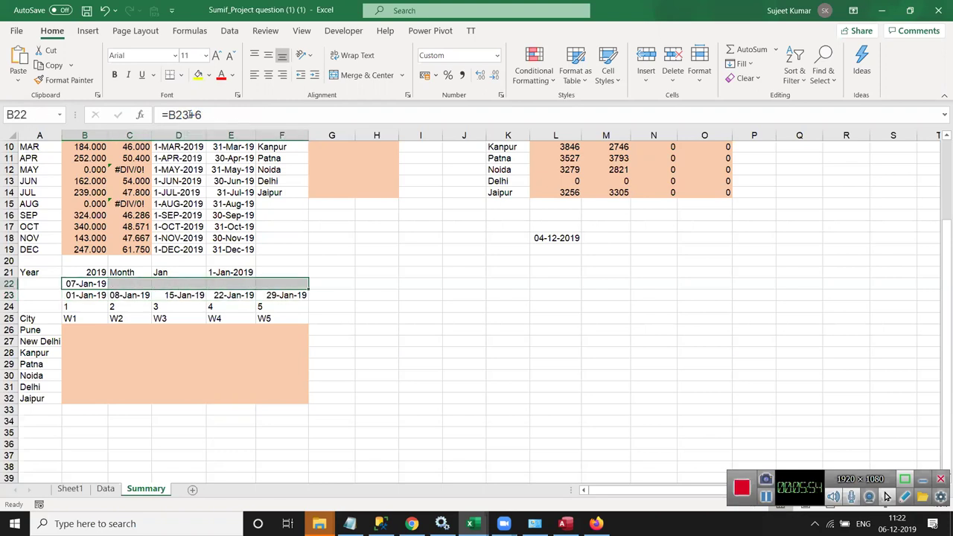
{"action": "key", "text": "ctrl+r"}
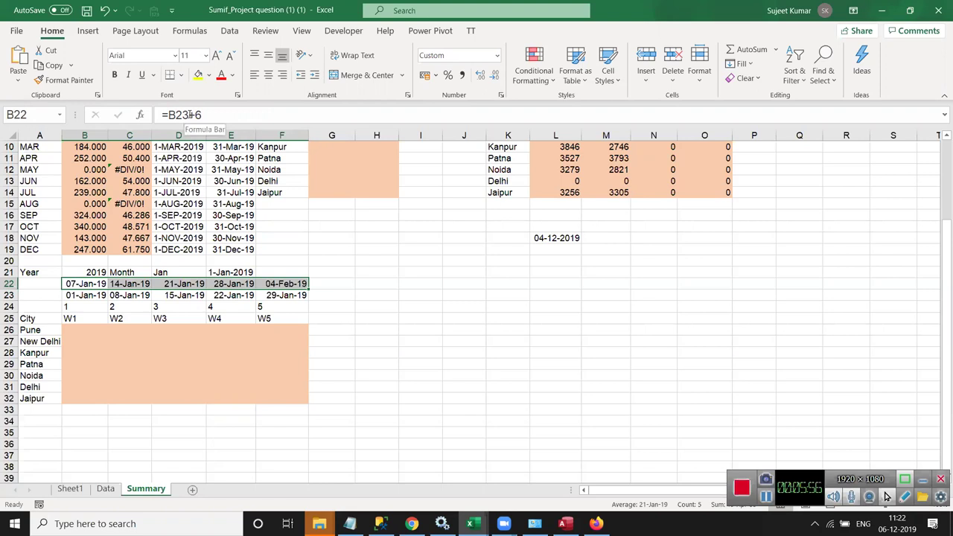
{"action": "key", "text": "Down"}
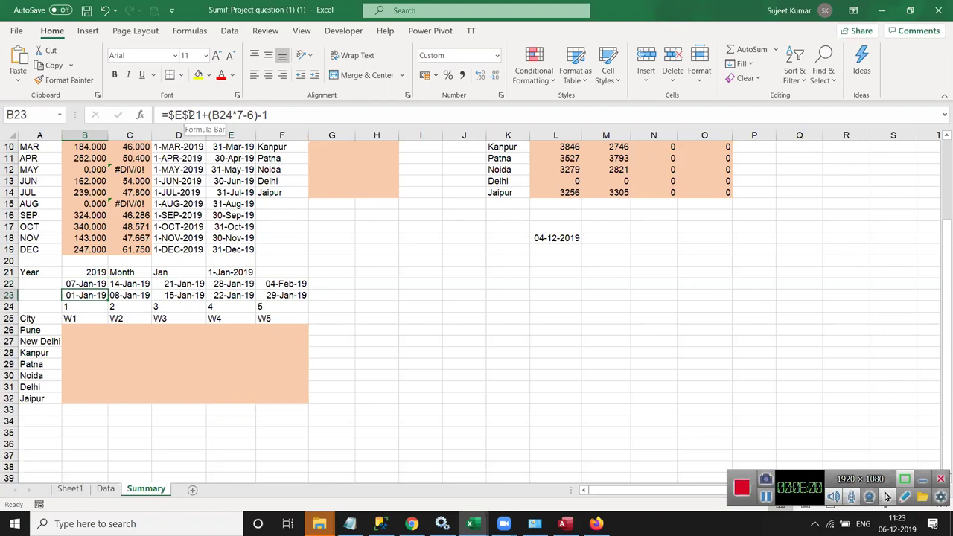
{"action": "left_click", "coordinate": [384, 114]}
{"action": "key", "text": "BackSpace"}
{"action": "key", "text": "BackSpace"}
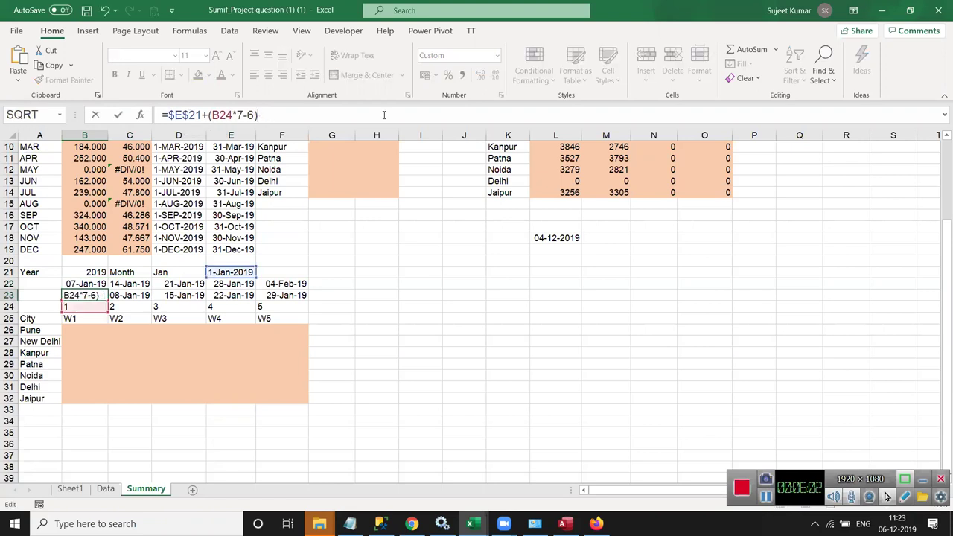
{"action": "key", "text": "Delete"}
{"action": "type", "text": "7"}
{"action": "key", "text": "Return"}
{"action": "key", "text": "Up"}
{"action": "key", "text": "shift+Right"}
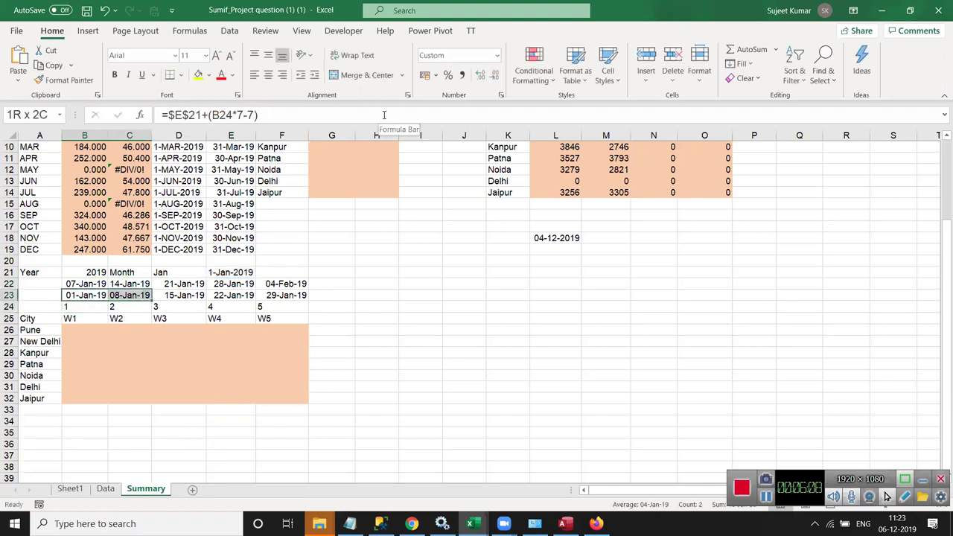
{"action": "key", "text": "shift+Right"}
{"action": "key", "text": "shift+Right"}
{"action": "key", "text": "shift+Right"}
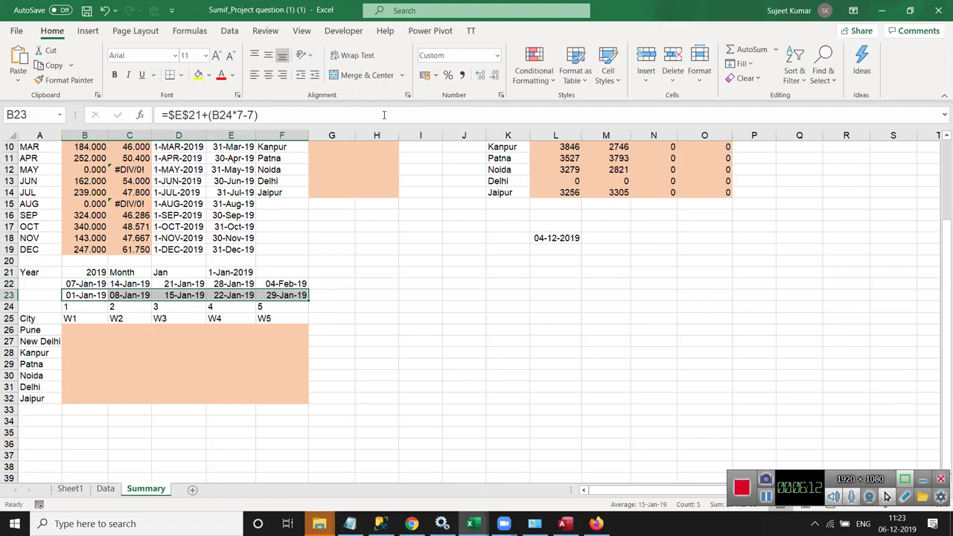
{"action": "key", "text": "Up"}
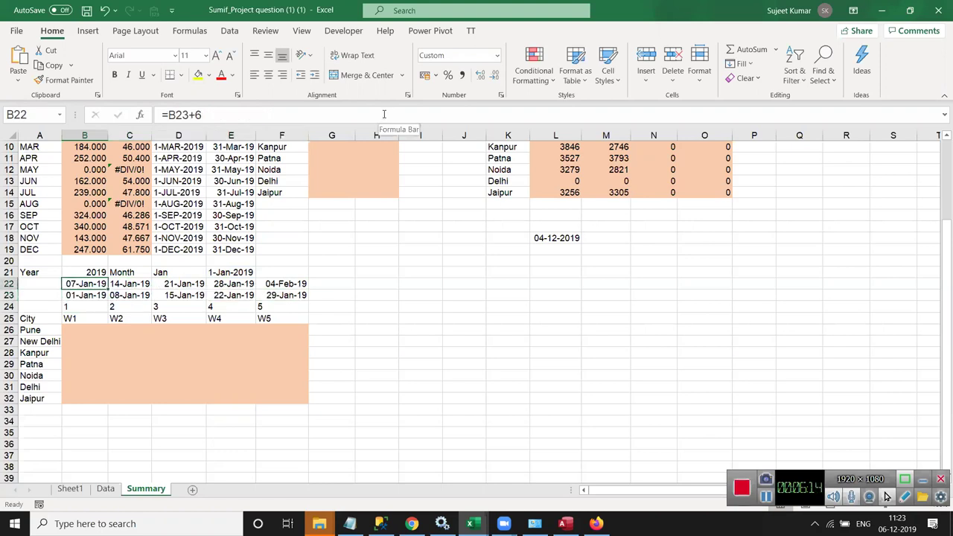
{"action": "key", "text": "F2"}
{"action": "key", "text": "Escape"}
{"action": "key", "text": "Right"}
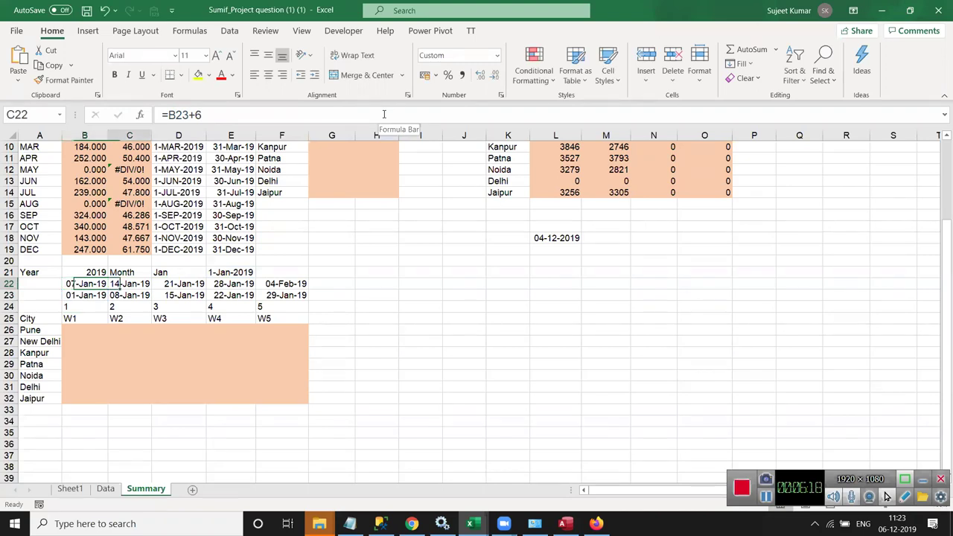
{"action": "key", "text": "Right"}
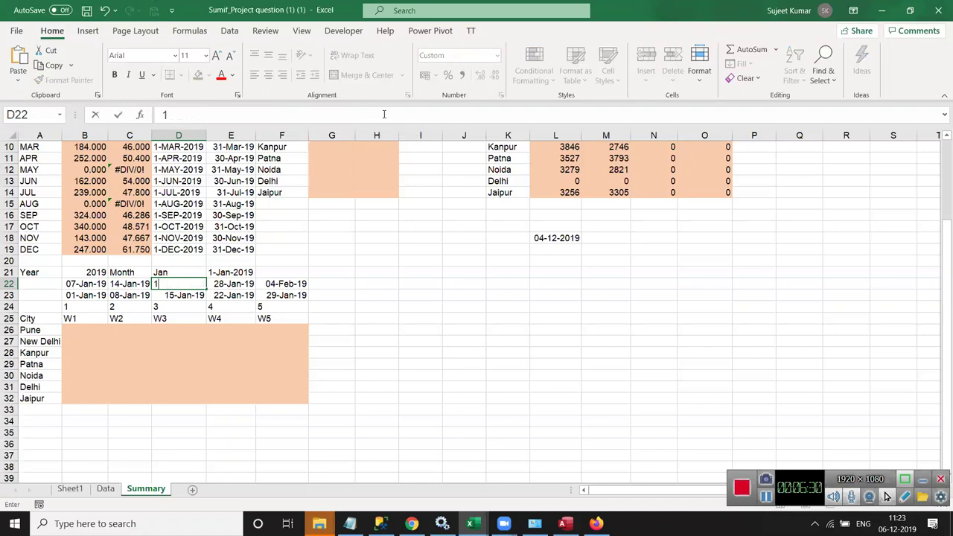
Enter =EOMONTH(F23,0) in F22 so week 5 ends on 31-Jan-19
{"action": "key", "text": "Right"}
{"action": "key", "text": "Right"}
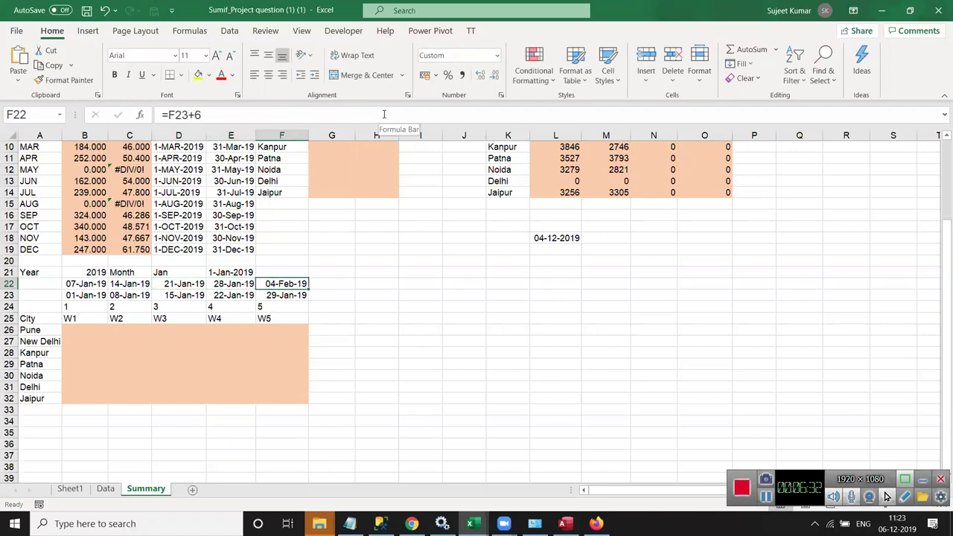
{"action": "type", "text": "=eo"}
{"action": "key", "text": "Tab"}
{"action": "key", "text": "Down"}
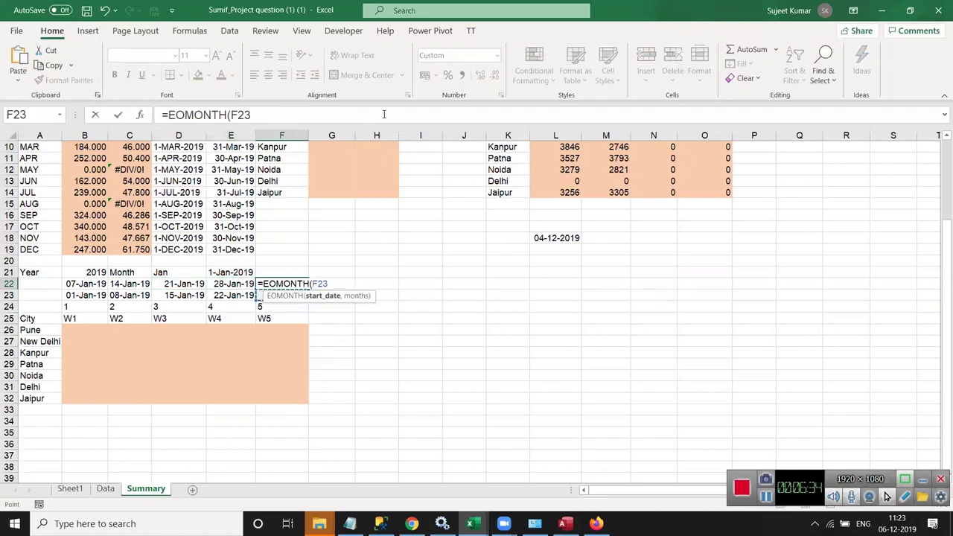
{"action": "type", "text": ",0"}
{"action": "key", "text": "Return"}
{"action": "key", "text": "Up"}
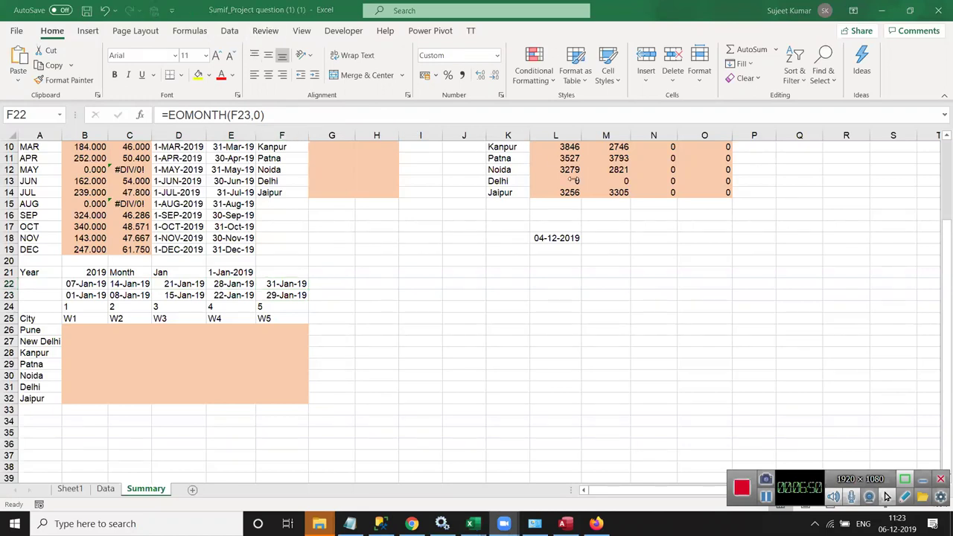
Check the week number formulas in B24:E24, then select K22 for a test
{"action": "left_click", "coordinate": [107, 308]}
{"action": "left_click", "coordinate": [130, 307]}
{"action": "left_click", "coordinate": [179, 307]}
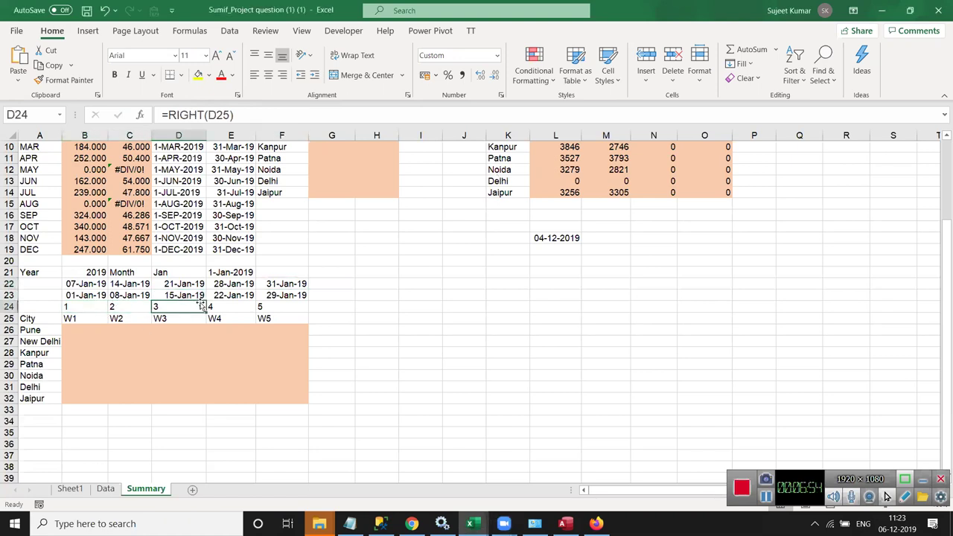
{"action": "left_click", "coordinate": [227, 307]}
{"action": "left_click", "coordinate": [492, 280]}
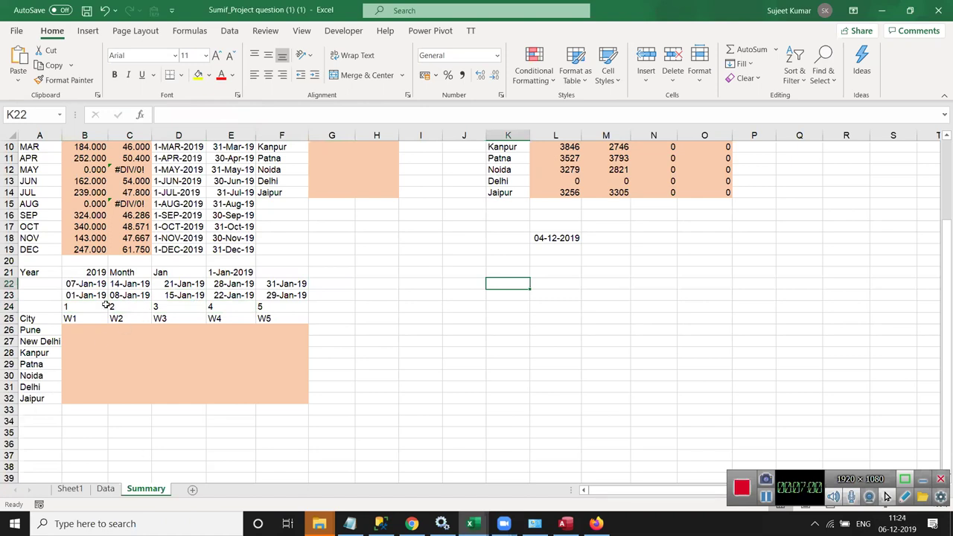
Enter test week number 1 in K22 and =K22*7-7 in L22
{"action": "type", "text": "1"}
{"action": "key", "text": "Tab"}
{"action": "type", "text": "="}
{"action": "key", "text": "Left"}
{"action": "type", "text": "*7-7"}
{"action": "key", "text": "Return"}
{"action": "key", "text": "Up"}
Put base date 1/1 in M22 and =L22+M22 in N22
{"action": "key", "text": "Right"}
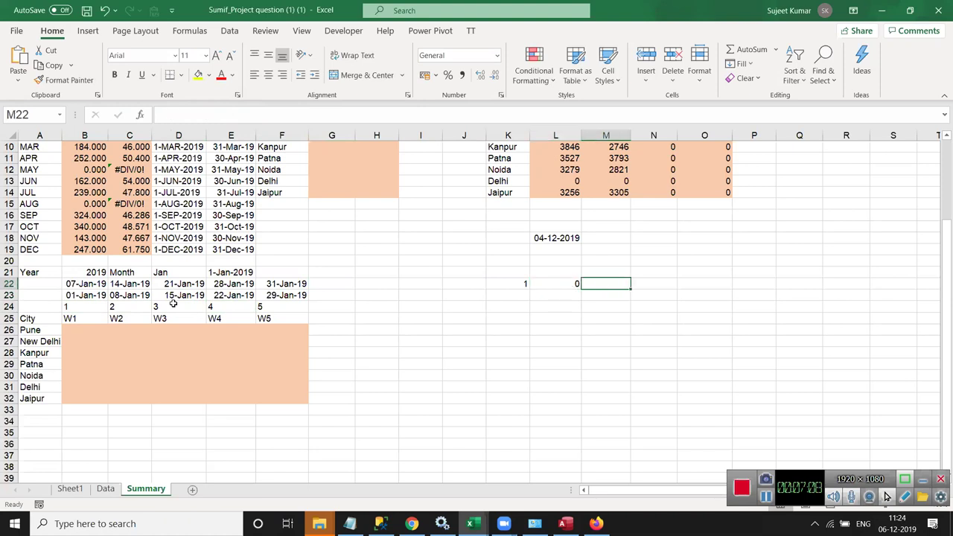
{"action": "type", "text": "1/1"}
{"action": "key", "text": "Tab"}
{"action": "type", "text": "="}
{"action": "key", "text": "Left"}
{"action": "key", "text": "Left"}
{"action": "type", "text": "+"}
{"action": "key", "text": "Left"}
{"action": "key", "text": "Return"}
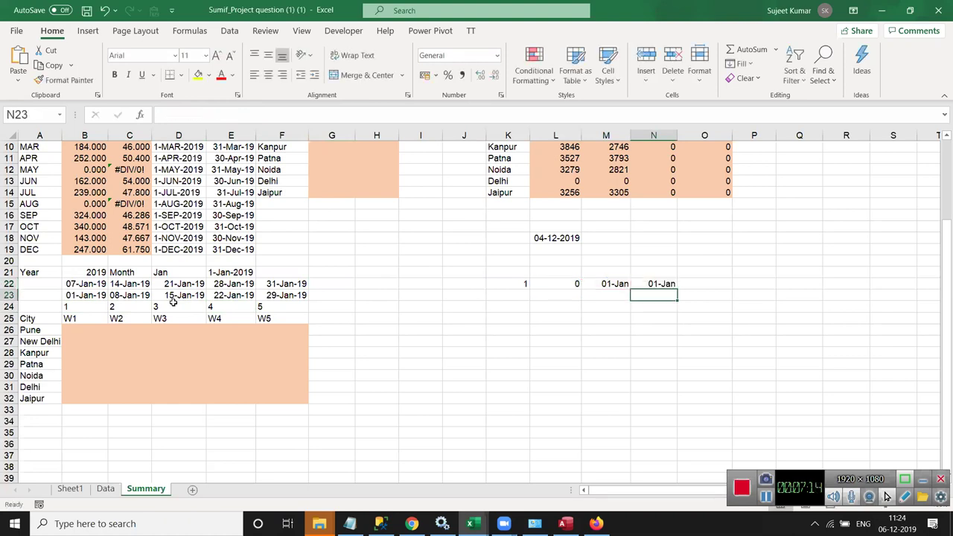
Test week number 2, giving offset 7 and start date 08-Jan
{"action": "key", "text": "Left"}
{"action": "key", "text": "Left"}
{"action": "key", "text": "Left"}
{"action": "key", "text": "Up"}
{"action": "type", "text": "2"}
{"action": "key", "text": "Return"}
{"action": "key", "text": "Up"}
{"action": "key", "text": "Right"}
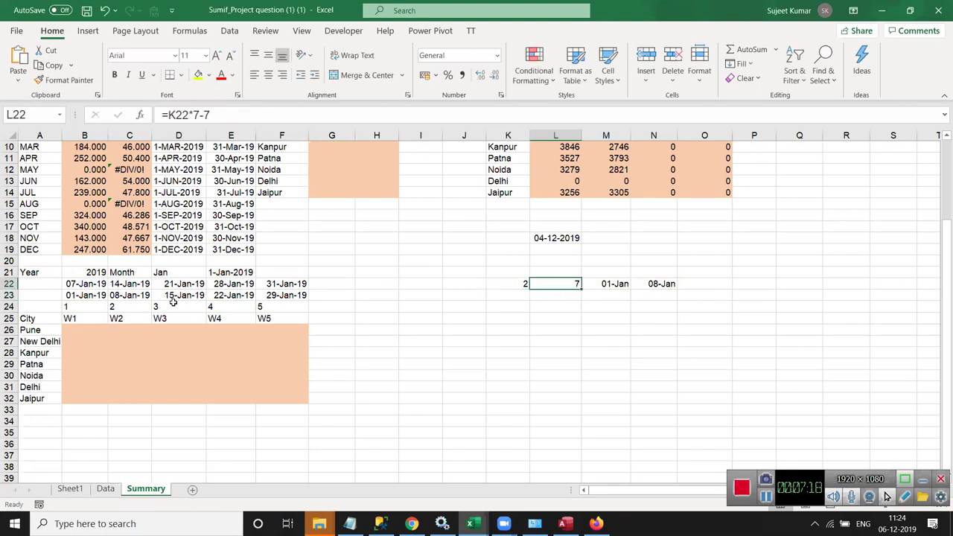
{"action": "key", "text": "Right"}
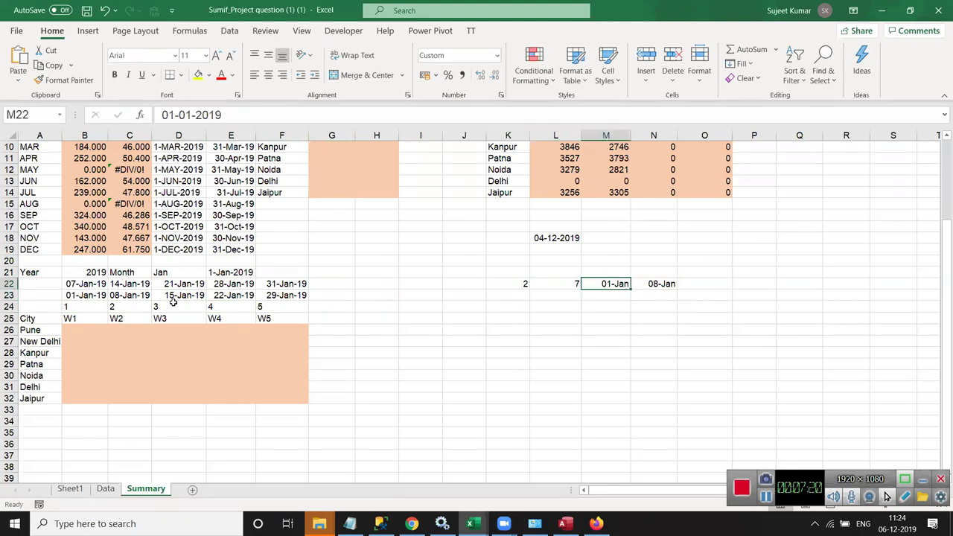
{"action": "key", "text": "Right"}
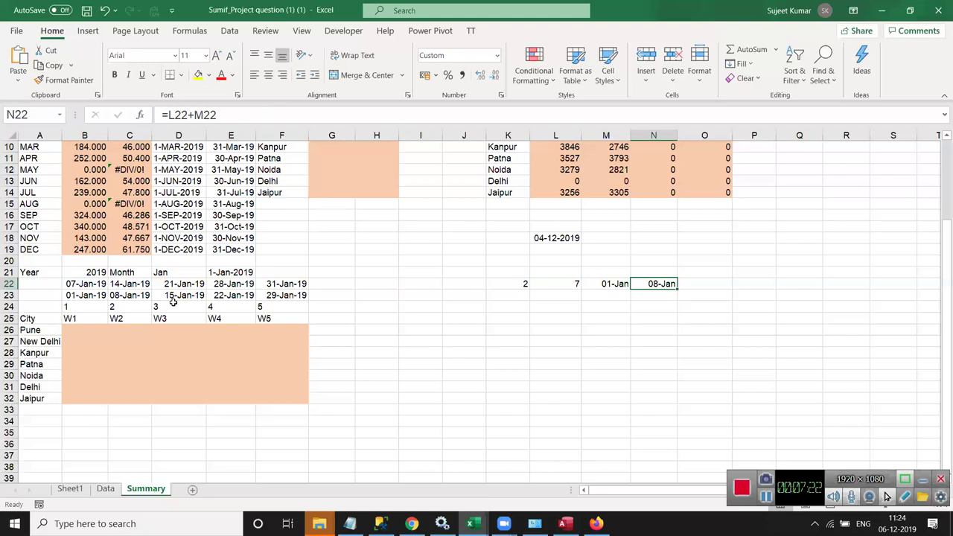
{"action": "key", "text": "Left"}
{"action": "key", "text": "Left"}
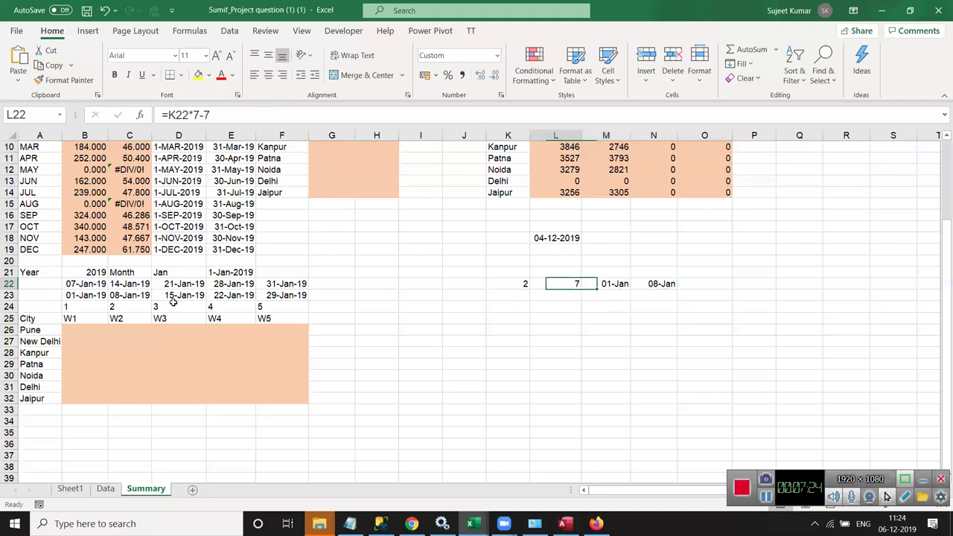
{"action": "key", "text": "Left"}
Test week number 3, giving offset 14 and start date 15-Jan
{"action": "type", "text": "3"}
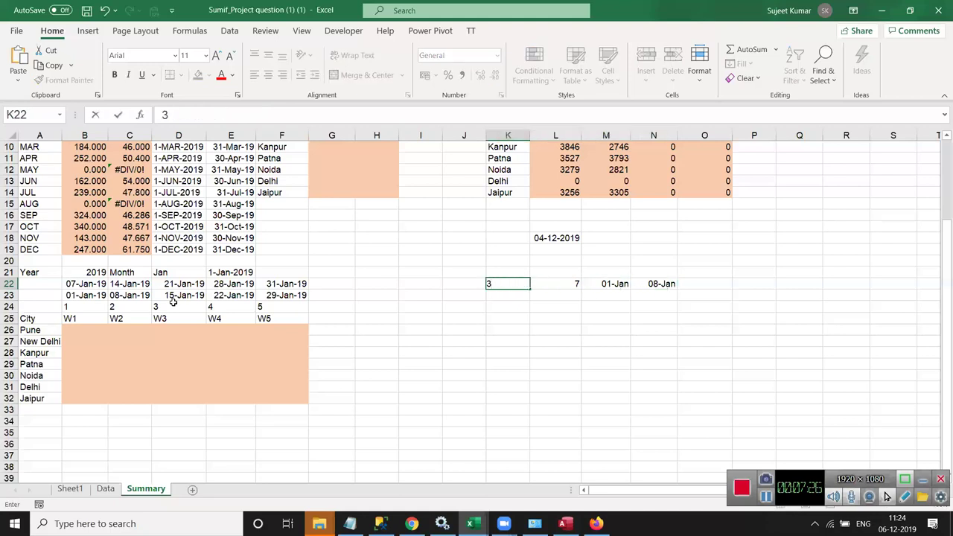
{"action": "key", "text": "Right"}
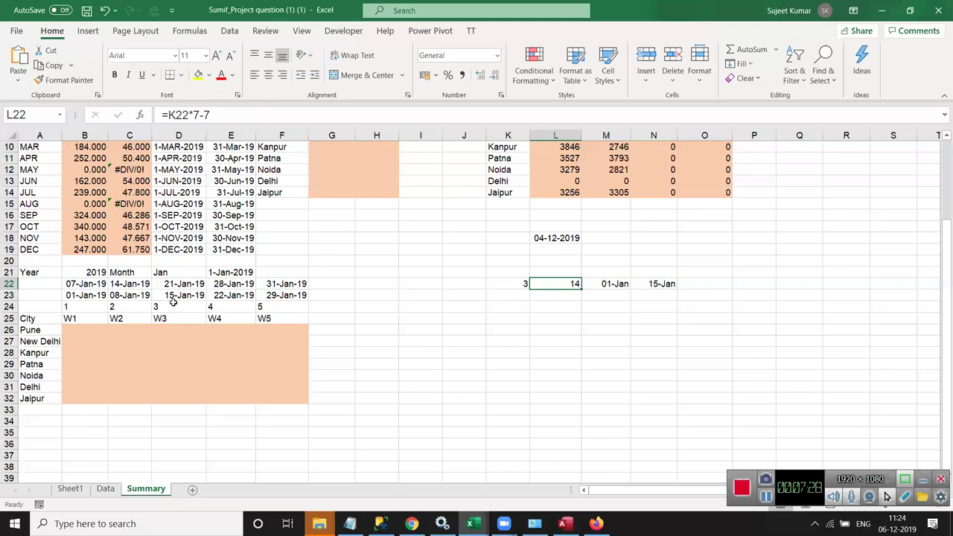
{"action": "key", "text": "F2"}
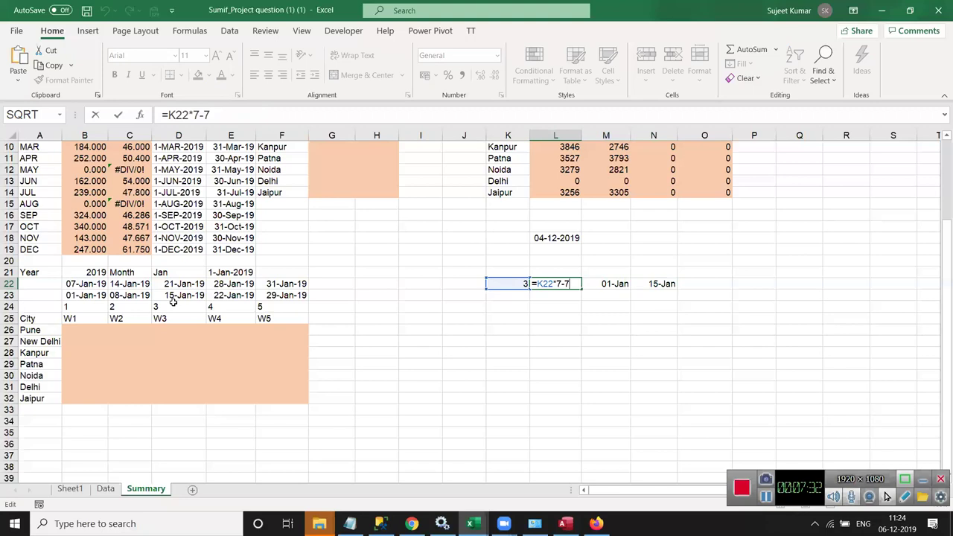
{"action": "key", "text": "Return"}
{"action": "key", "text": "Up"}
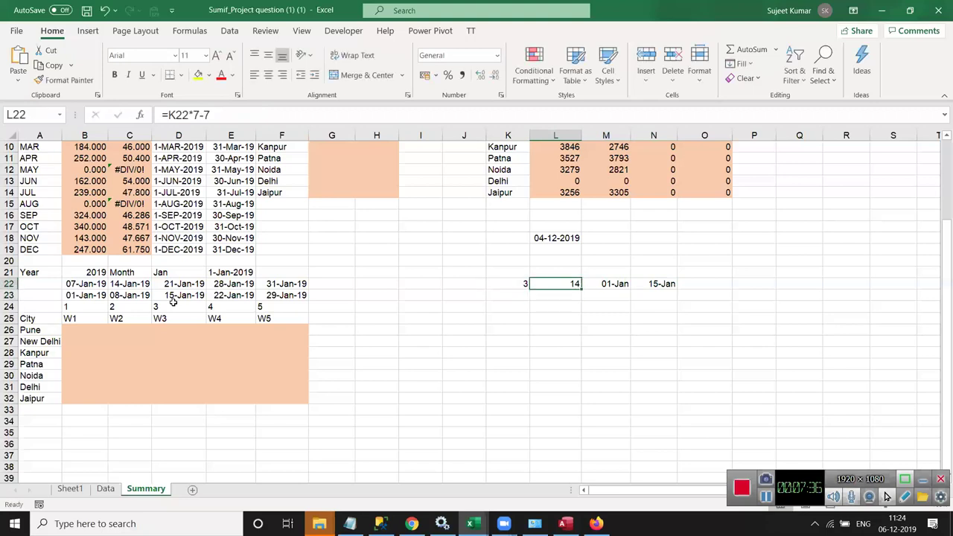
{"action": "key", "text": "Right"}
{"action": "key", "text": "Right"}
{"action": "key", "text": "Left"}
{"action": "key", "text": "Right"}
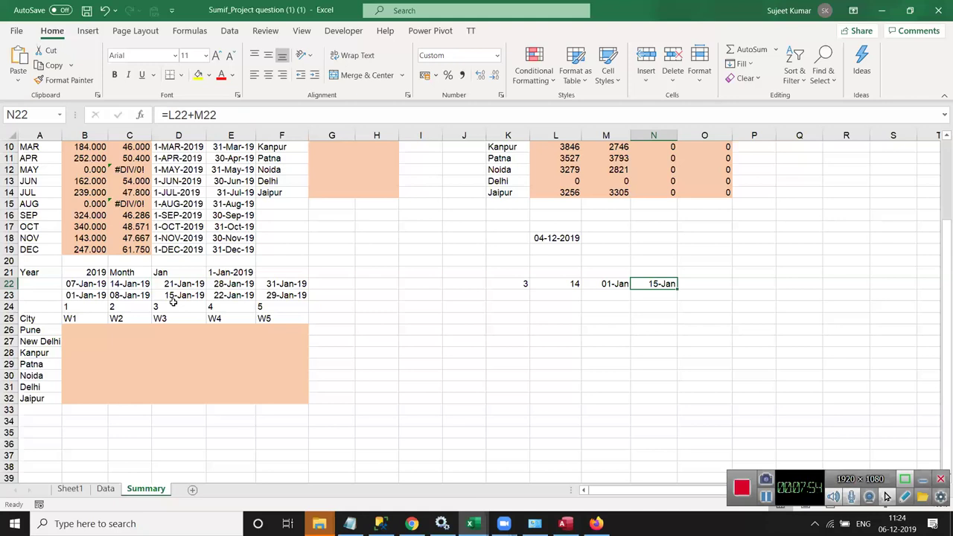
{"action": "left_click", "coordinate": [85, 336]}
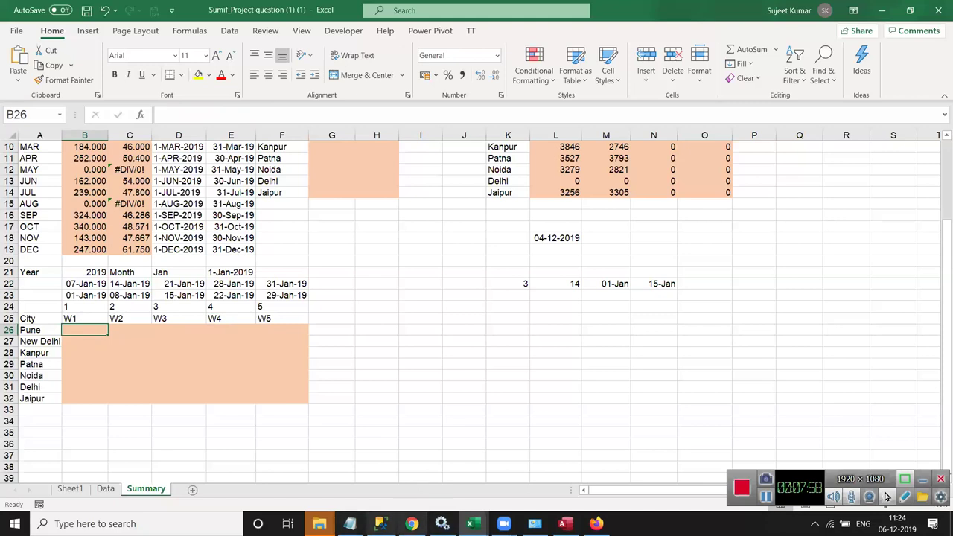
Save the Sumif_Project workbook and close Excel
{"action": "scroll", "coordinate": [184, 255], "scroll_direction": "up", "scroll_amount": 3}
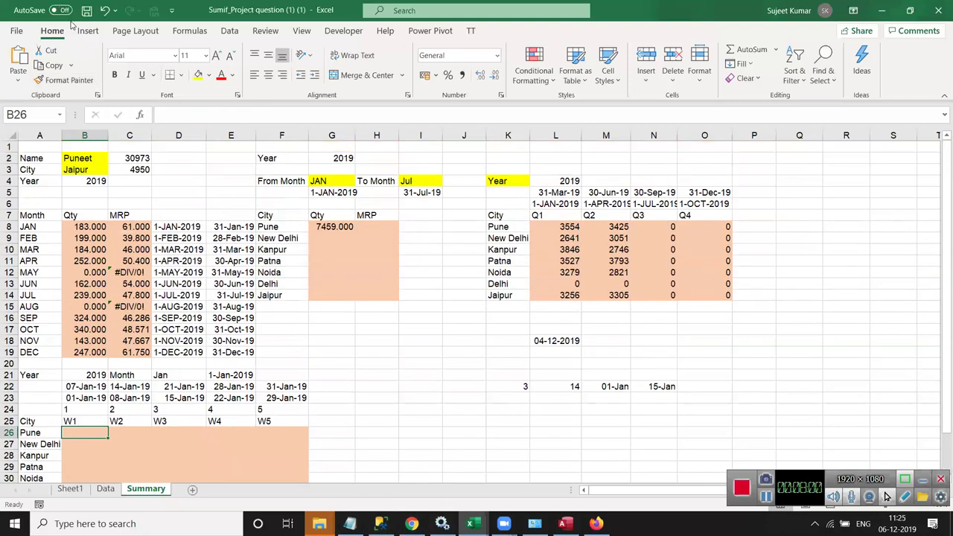
{"action": "left_click", "coordinate": [87, 10]}
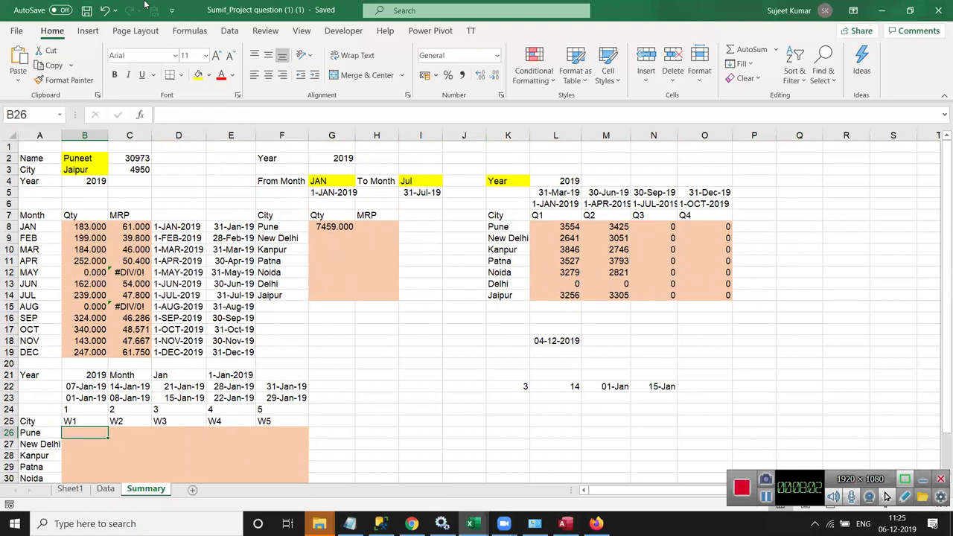
{"action": "left_click", "coordinate": [935, 11]}
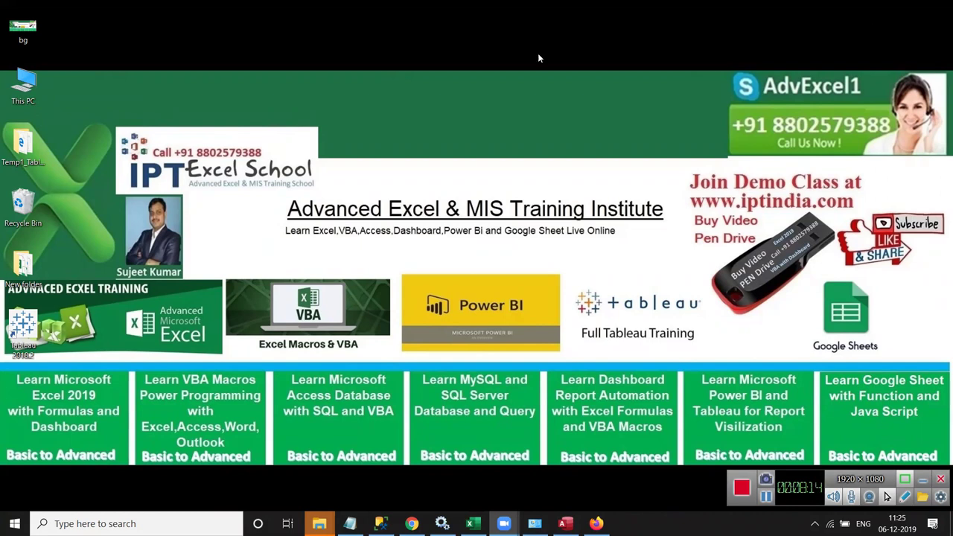
{"action": "left_click", "coordinate": [33, 330]}
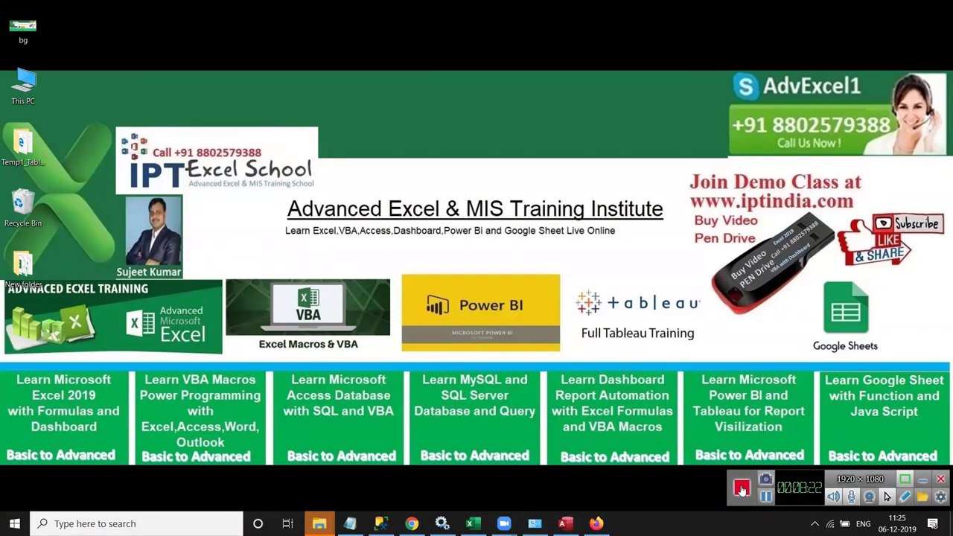
{"action": "left_click", "coordinate": [742, 487]}
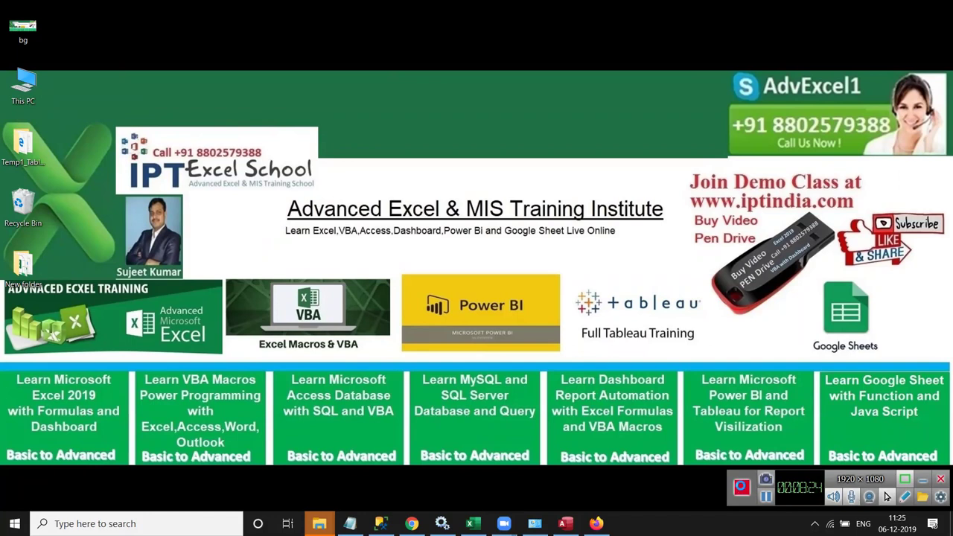